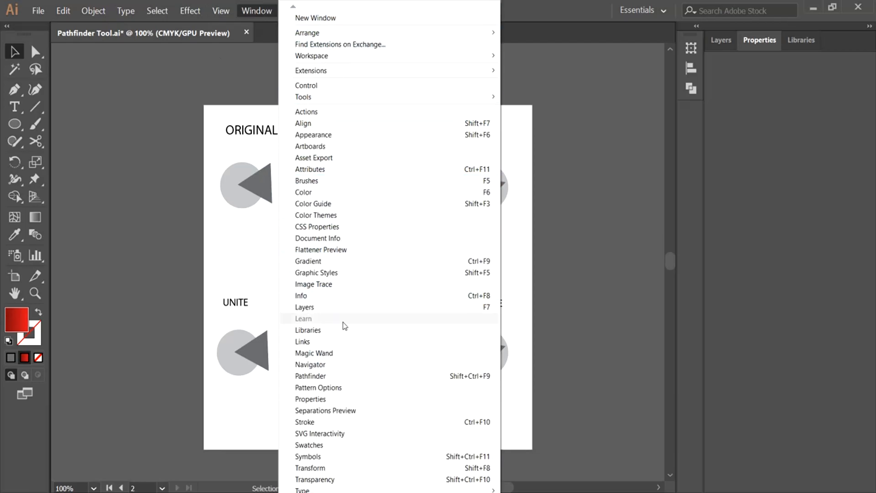
Show the Pathfinder options and unite the overlapping circle and triangle under the UNITE label
left_click(332, 377)
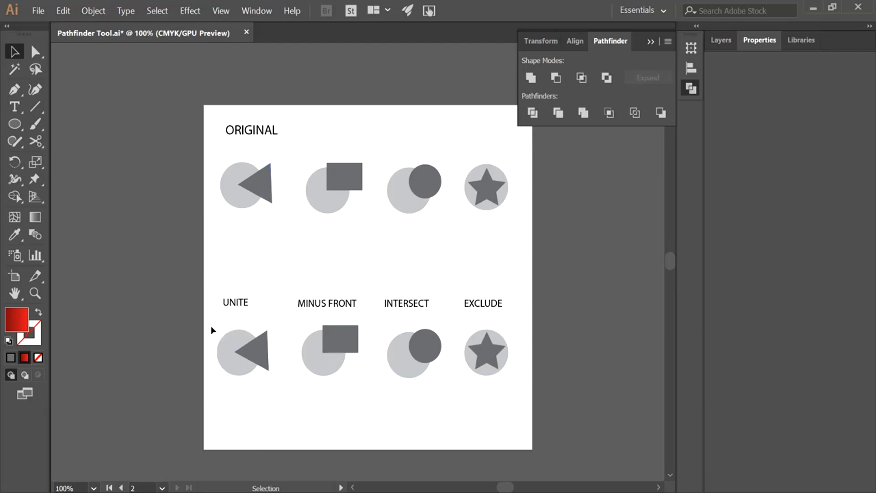
left_click_drag(215, 327, 270, 376)
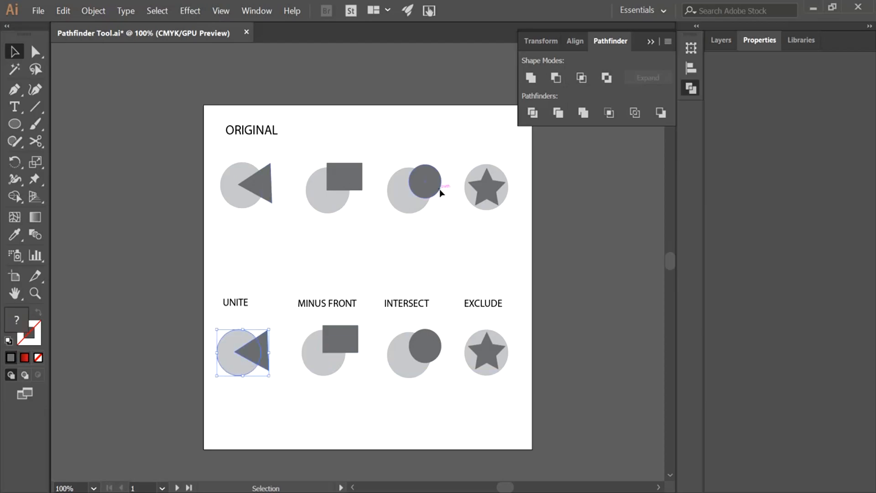
left_click(531, 77)
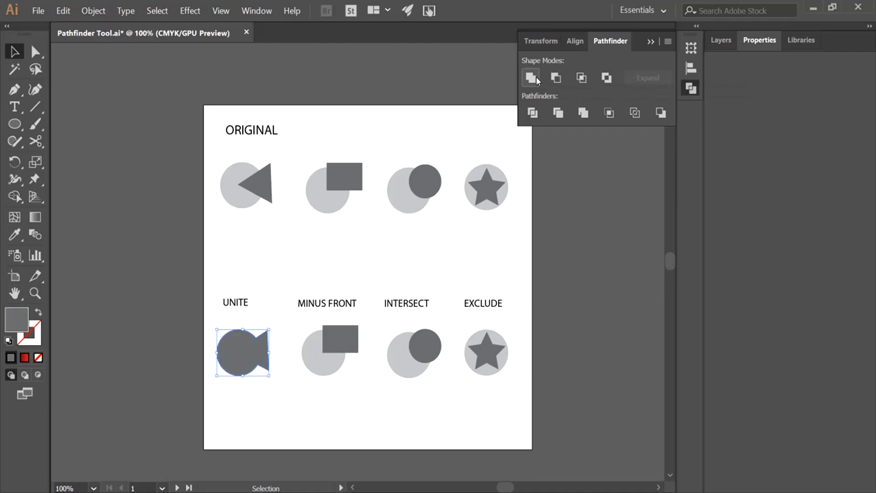
left_click(288, 406)
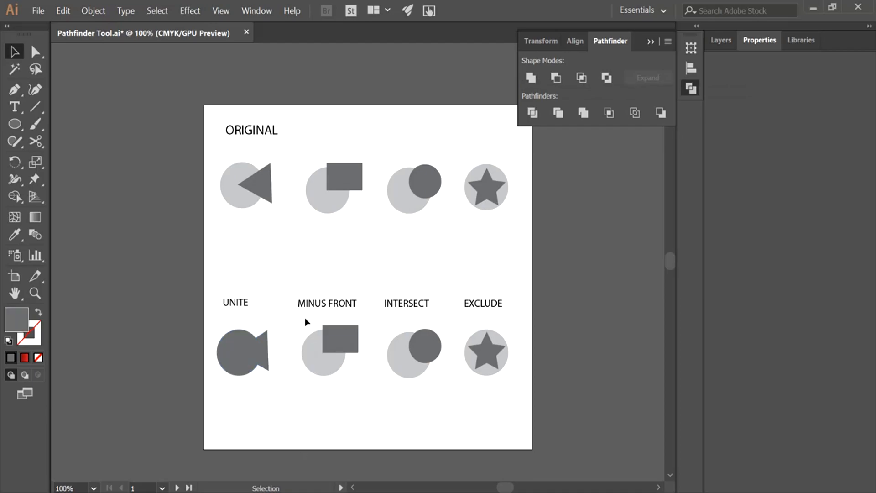
Apply Minus Front to the circle and rectangle under the MINUS FRONT label
left_click_drag(322, 324, 365, 379)
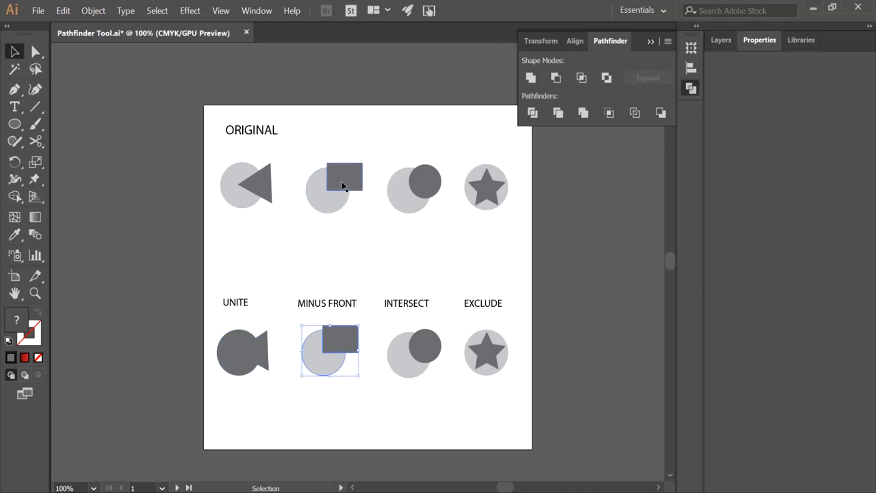
left_click(550, 81)
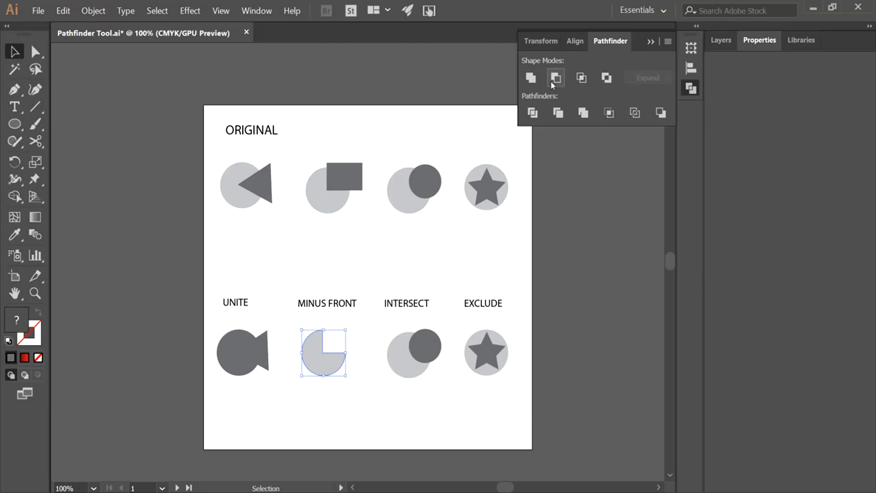
left_click(375, 406)
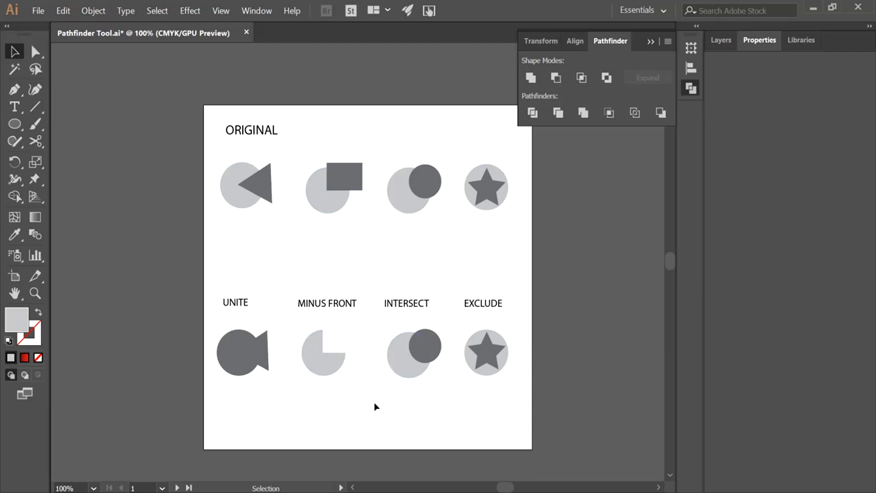
Apply Intersect to the two overlapping circles under the INTERSECT label
left_click_drag(382, 331, 442, 387)
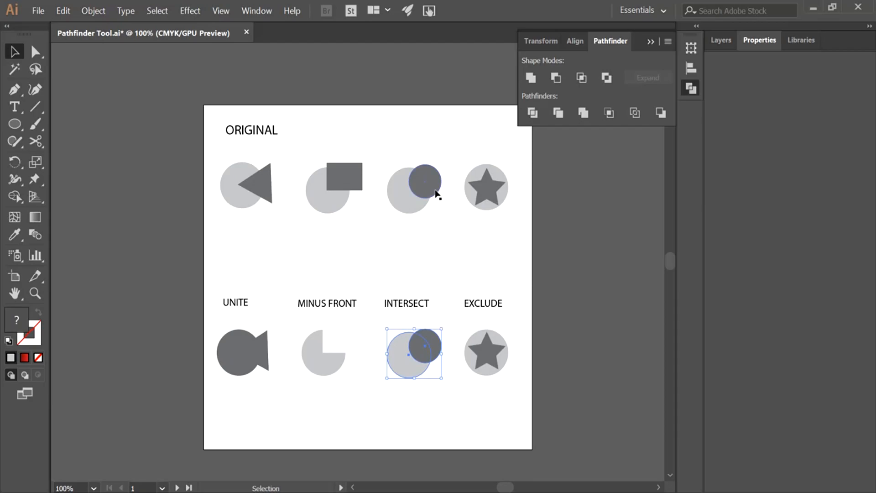
left_click(581, 77)
left_click(437, 403)
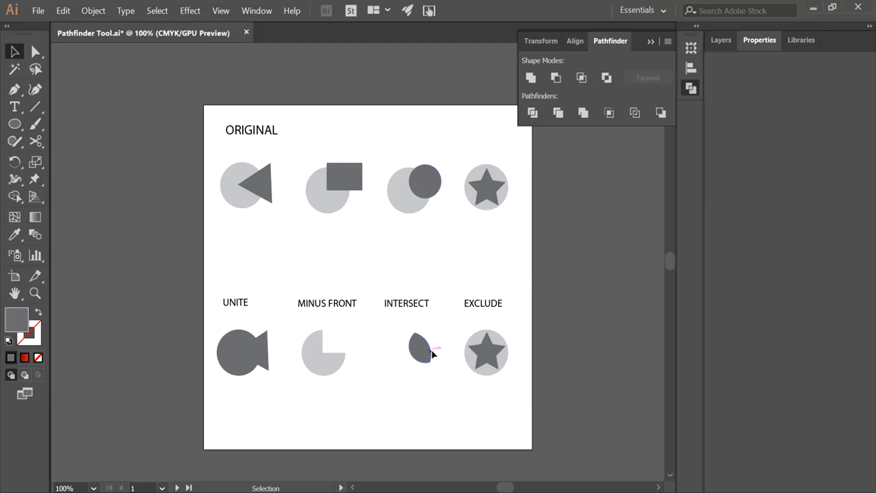
Apply Exclude to the circle and star under the EXCLUDE label
left_click_drag(494, 396, 514, 398)
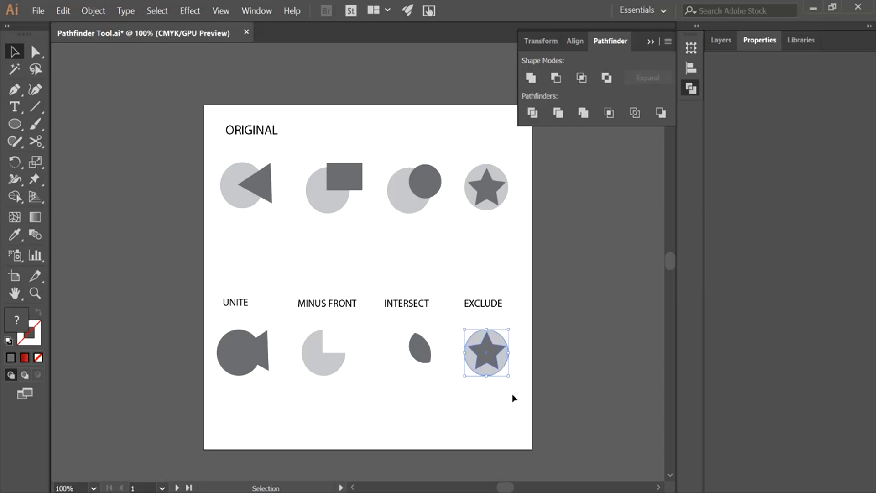
left_click(607, 78)
left_click(447, 409)
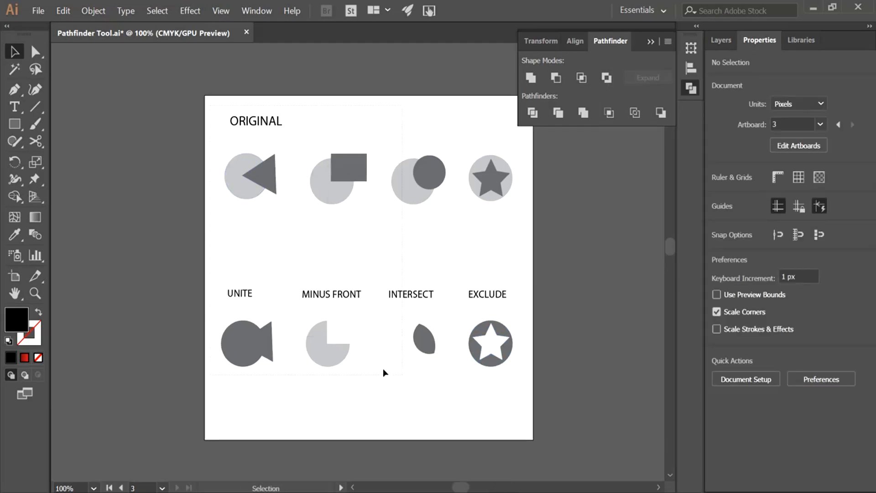
Delete all the original and shape-mode example artwork, including its labels, from the artboard
key("ctrl+a")
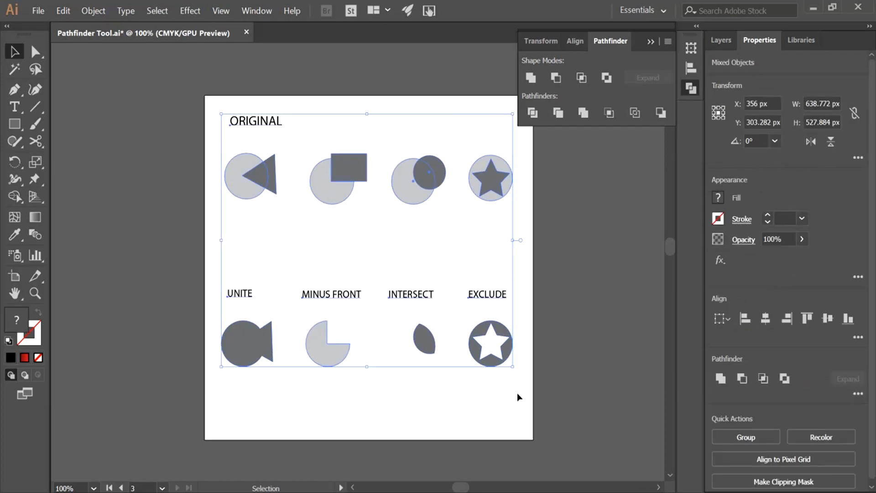
key("Delete")
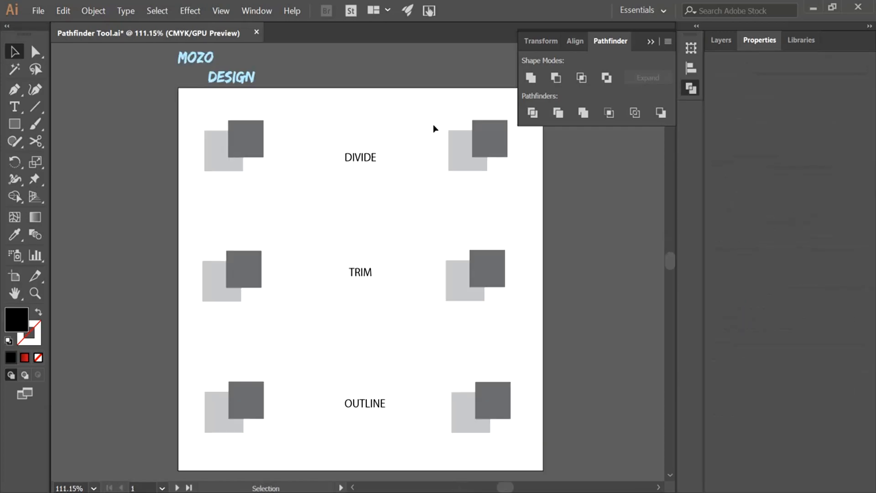
Divide the two overlapping squares beside the DIVIDE label and ungroup the resulting pieces
left_click_drag(477, 160, 479, 163)
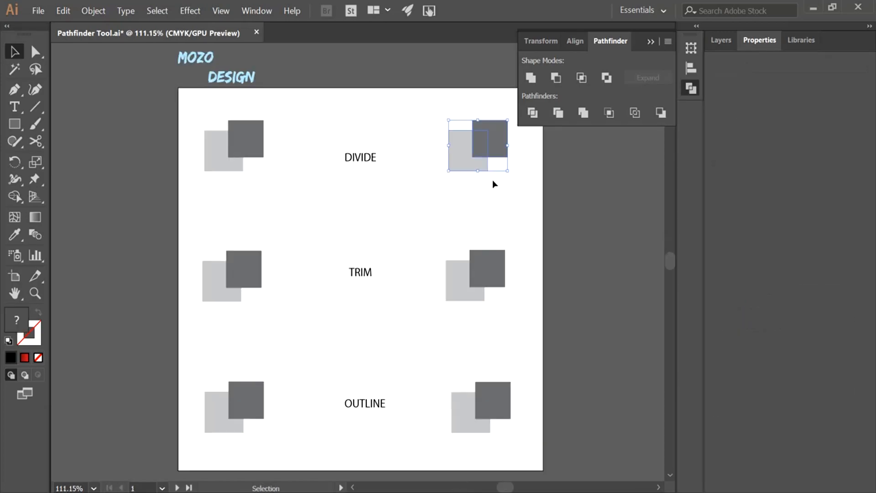
left_click(530, 120)
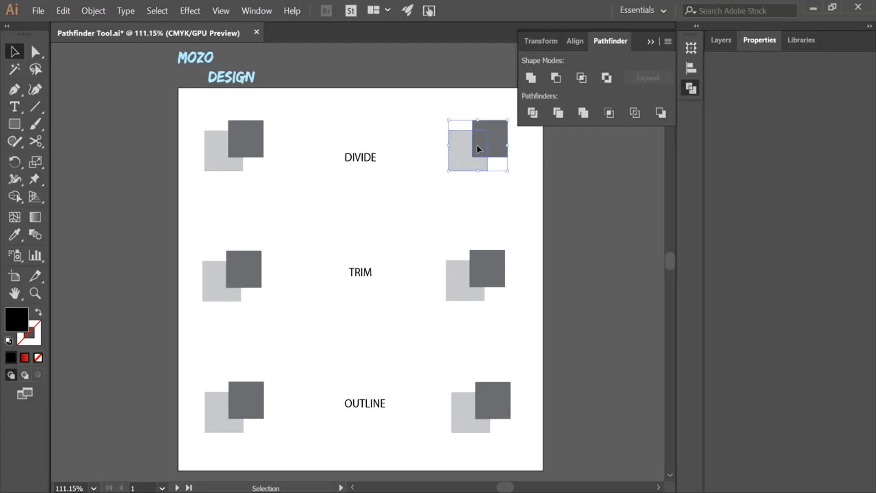
left_click(774, 44)
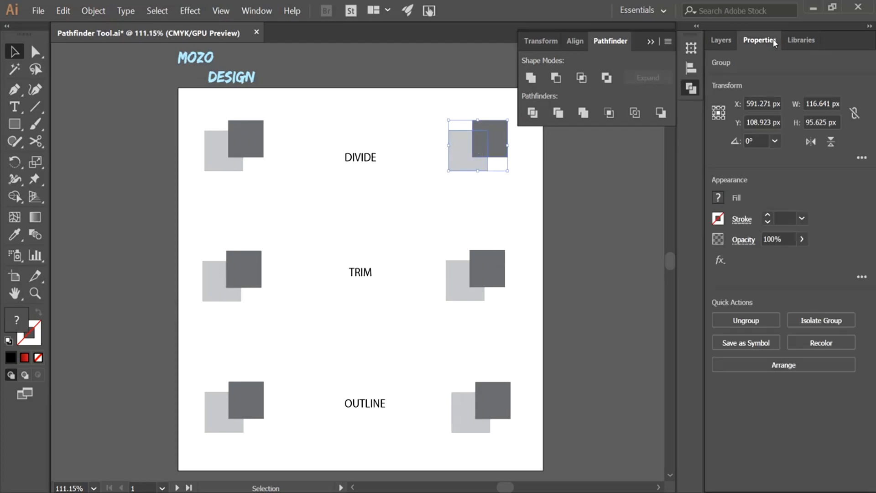
left_click(746, 320)
left_click(570, 224)
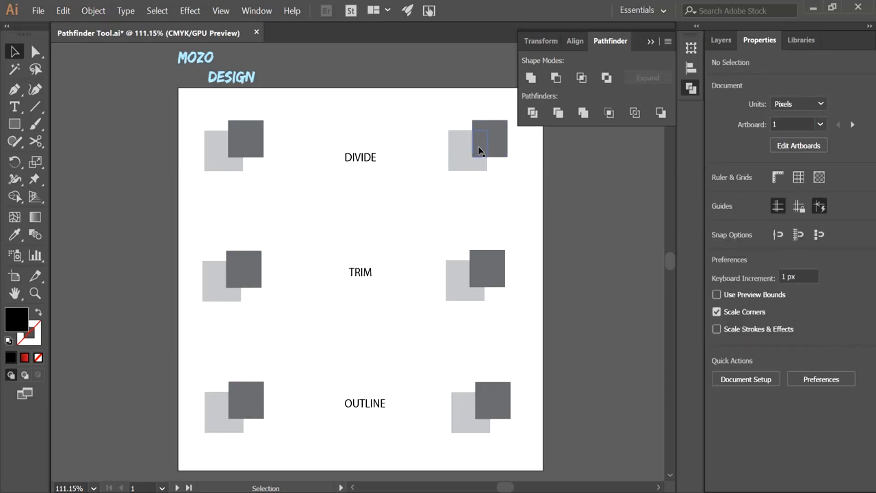
Pull the overlapping piece out of the divided squares and delete it
left_click(479, 150)
left_click_drag(479, 150, 403, 207)
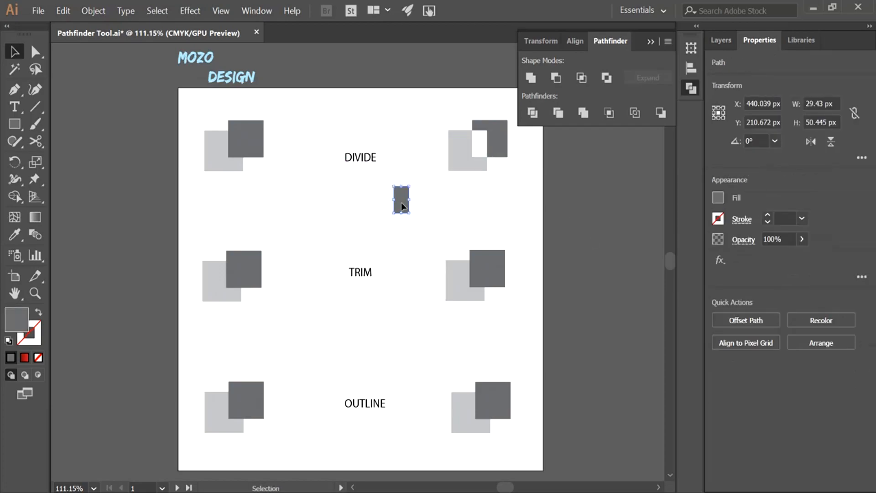
key("Delete")
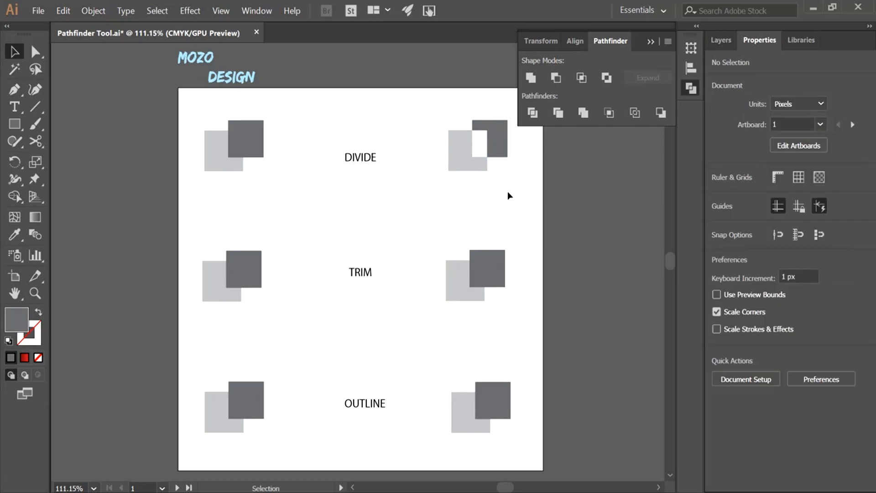
Trim the two overlapping squares beside the TRIM label and ungroup the result
left_click_drag(444, 255, 502, 323)
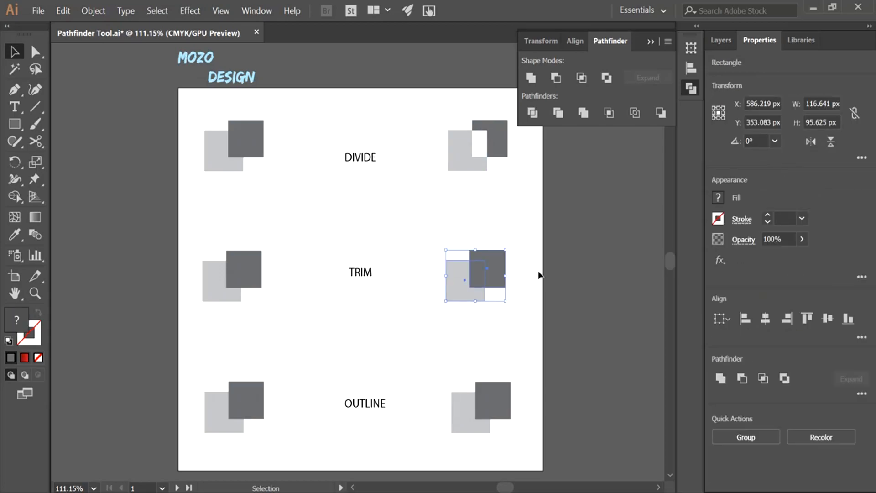
left_click(560, 114)
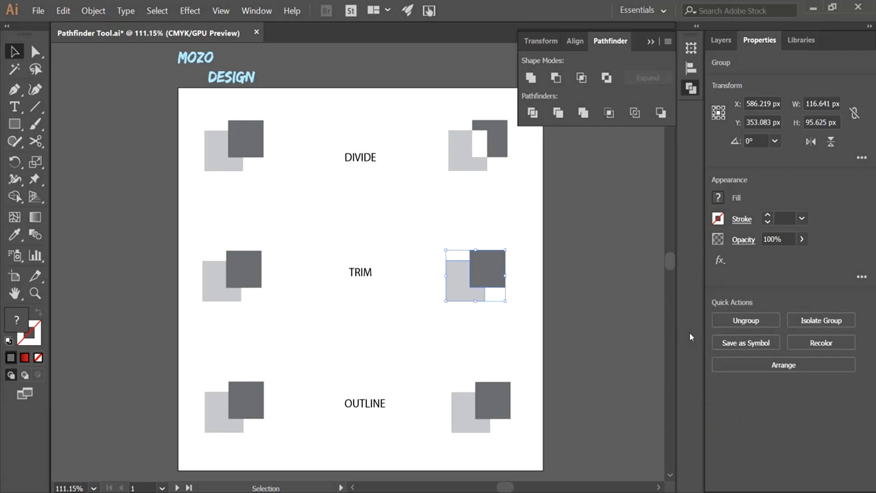
left_click(739, 320)
left_click(511, 328)
Move the dark square and the trimmed light piece apart so they no longer touch
left_click_drag(501, 274, 535, 245)
left_click_drag(466, 300, 443, 301)
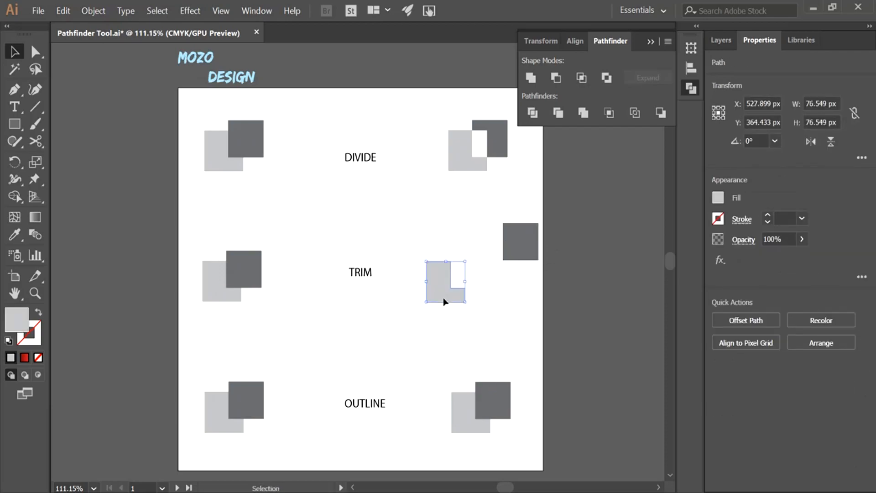
left_click(491, 323)
left_click_drag(510, 255, 486, 276)
left_click(493, 327)
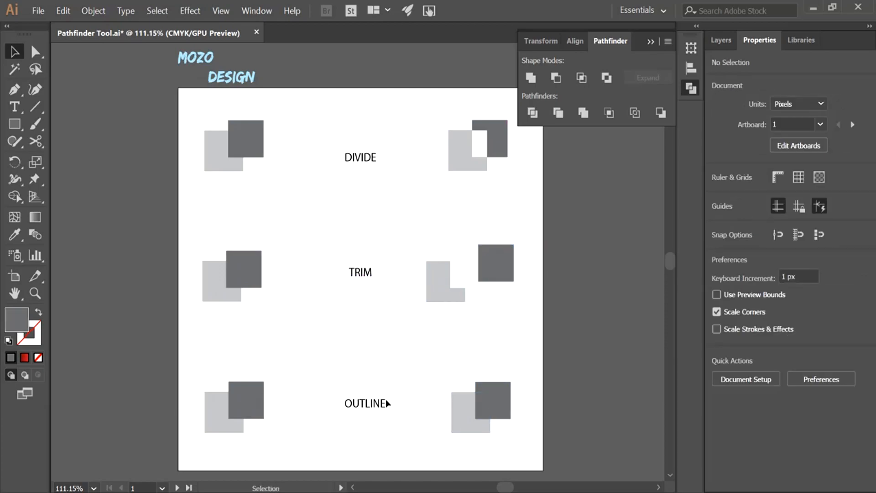
Apply the Outline pathfinder to the two overlapping squares beside the OUTLINE label
left_click_drag(434, 374, 499, 430)
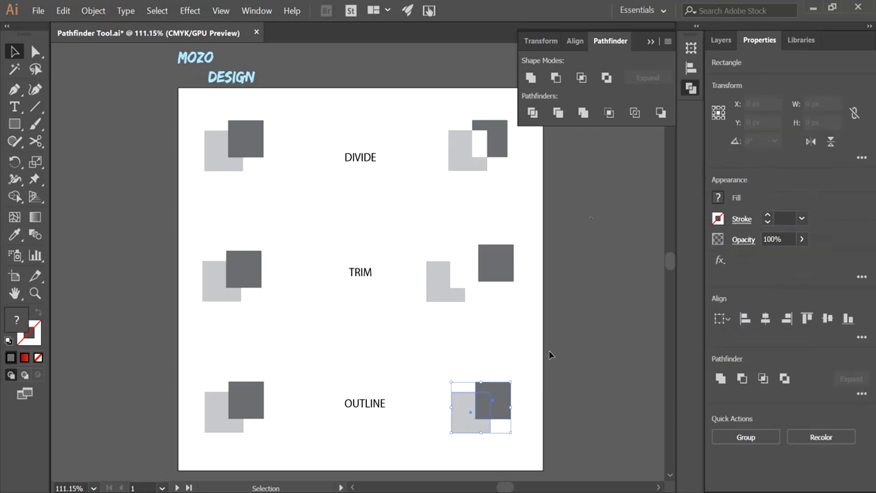
left_click(632, 114)
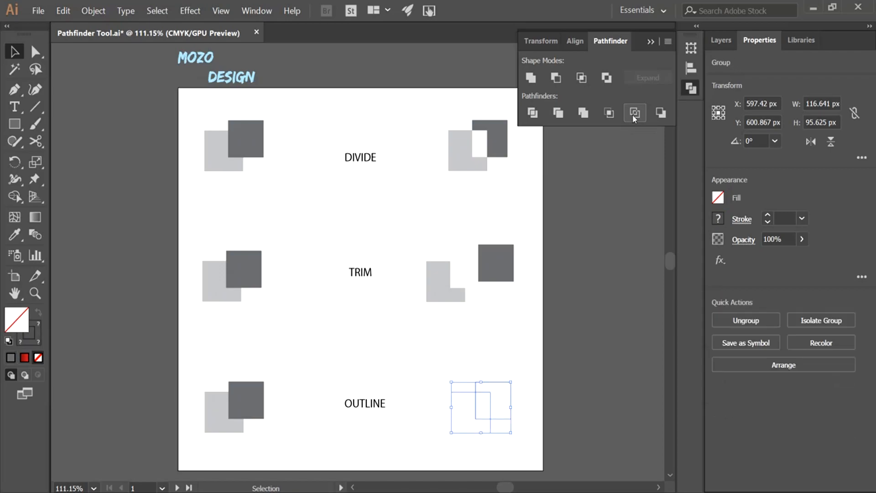
left_click(496, 352)
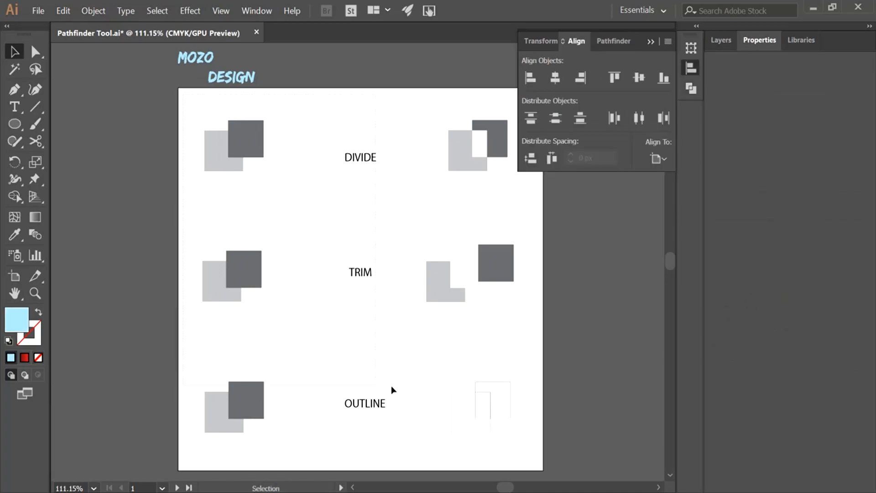
Delete the DIVIDE, TRIM and OUTLINE examples and their labels from the artboard
key("ctrl+a")
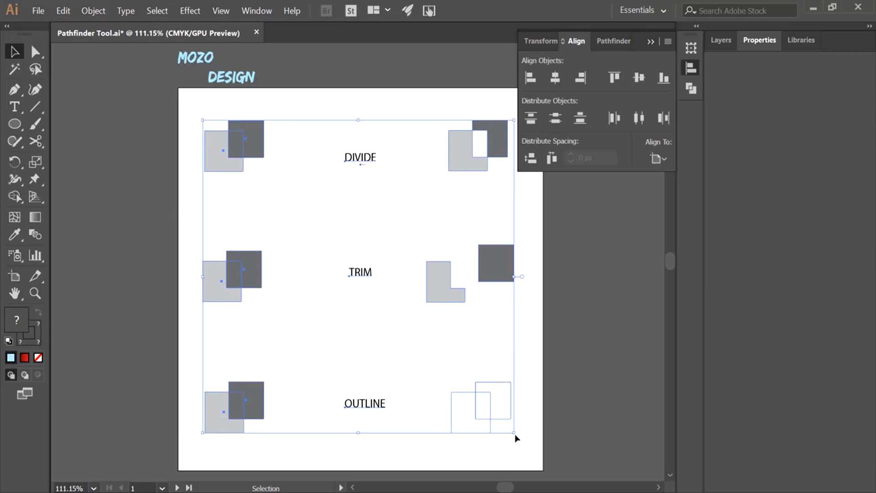
key("Delete")
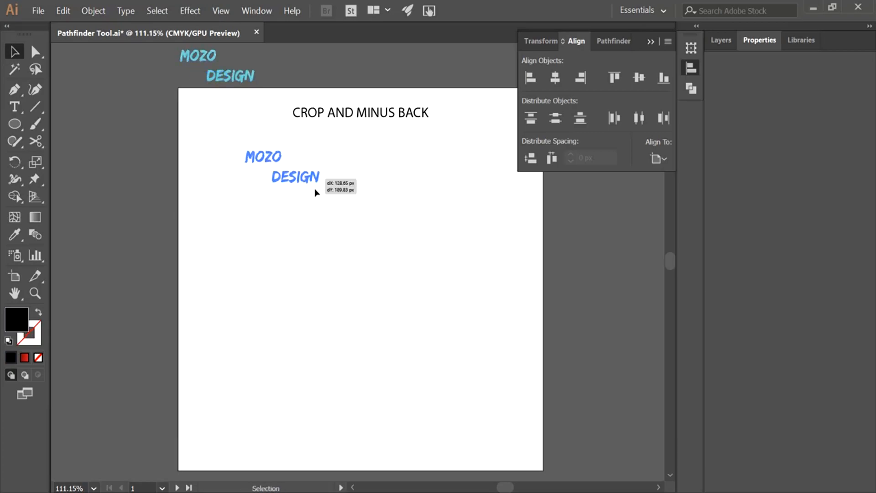
Place the MOZO DESIGN text on the artboard under the CROP AND MINUS BACK title, enlarged to about 297 px wide
left_click_drag(314, 189, 458, 300)
left_click_drag(423, 264, 404, 262)
key("ctrl+shift+a")
Draw a circle about 370 px in diameter over the MOZO DESIGN text and fill it with black
left_click(15, 123)
mouse_move(260, 193)
left_mouse_down()
mouse_move(362, 279)
mouse_move(446, 389)
left_mouse_up()
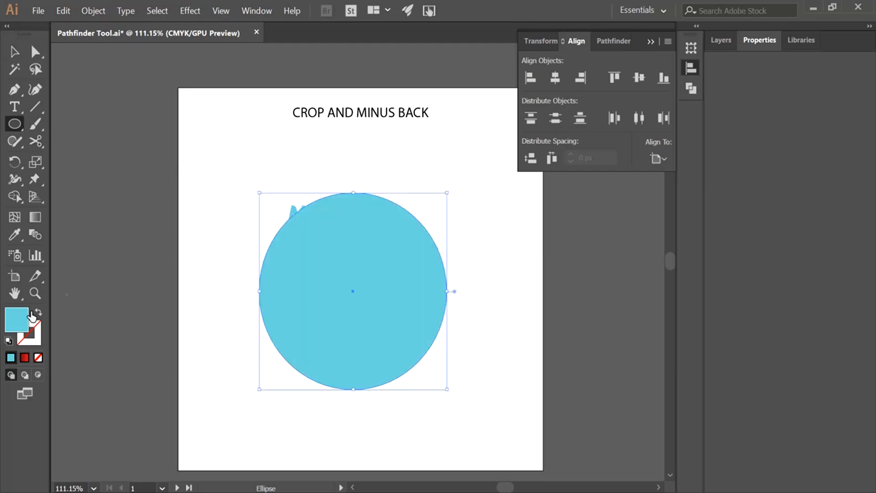
left_click(758, 40)
left_click(717, 197)
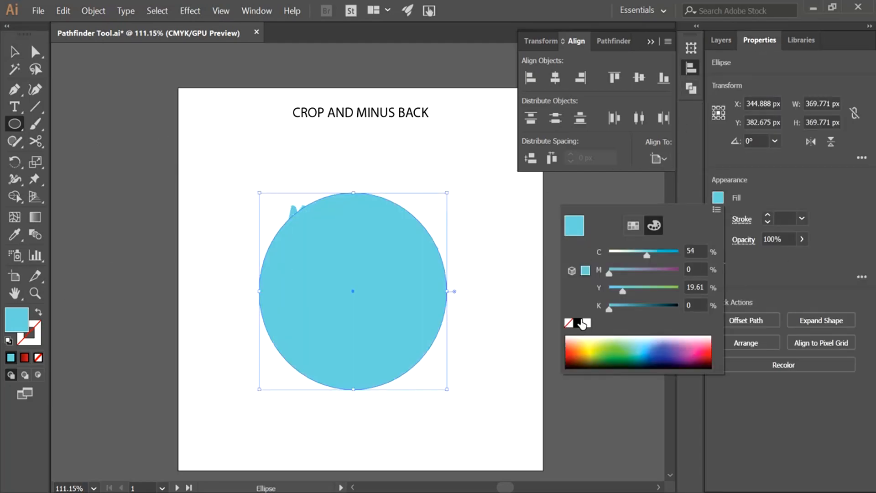
left_click(580, 322)
Send the black circle behind the MOZO DESIGN text and reposition it so the text lies within the circle
left_click(15, 51)
left_click_drag(322, 270, 329, 314)
left_click_drag(318, 226, 339, 271)
right_click(339, 267)
mouse_move(413, 415)
left_click(536, 415)
left_click_drag(384, 347, 394, 295)
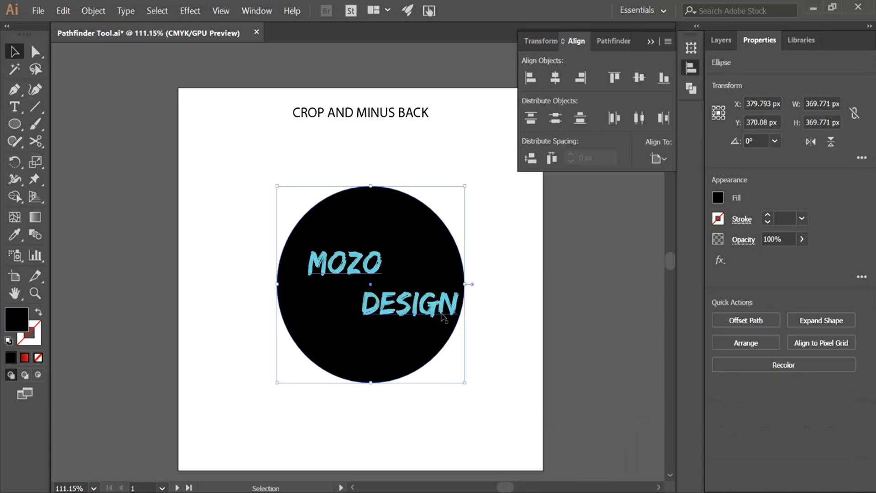
Center the MOZO DESIGN text horizontally on the artboard
left_click(441, 314)
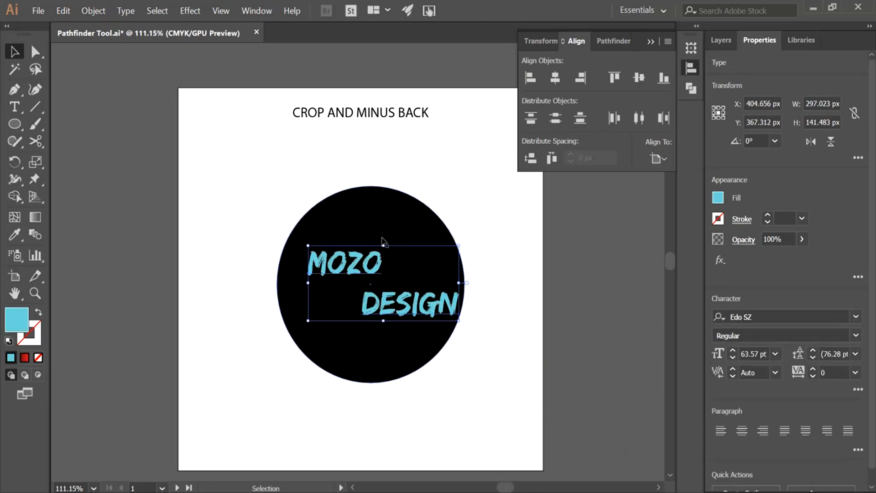
left_click(555, 79)
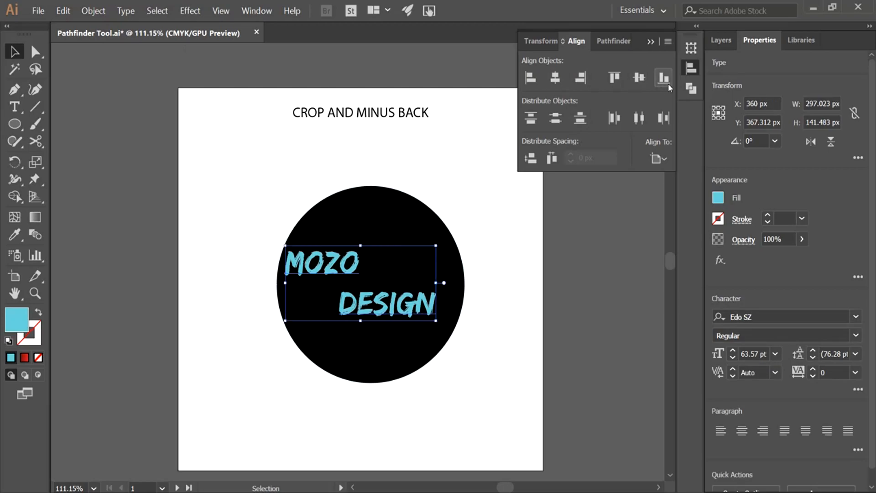
Convert the MOZO DESIGN text to outlines and make it a compound path with the light blue fill
left_click(693, 88)
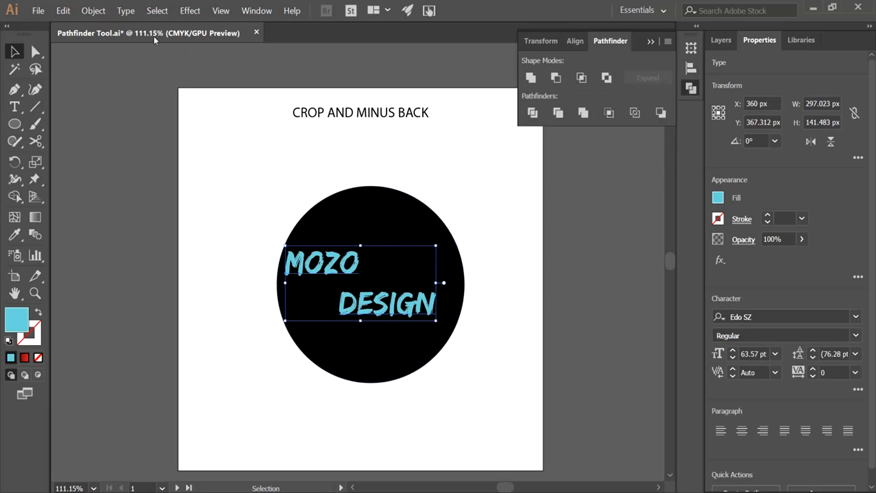
left_click(124, 12)
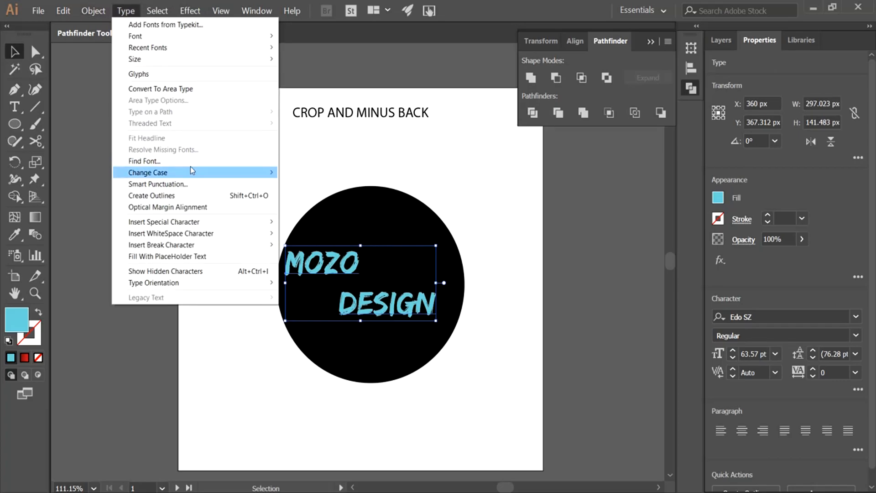
left_click(193, 196)
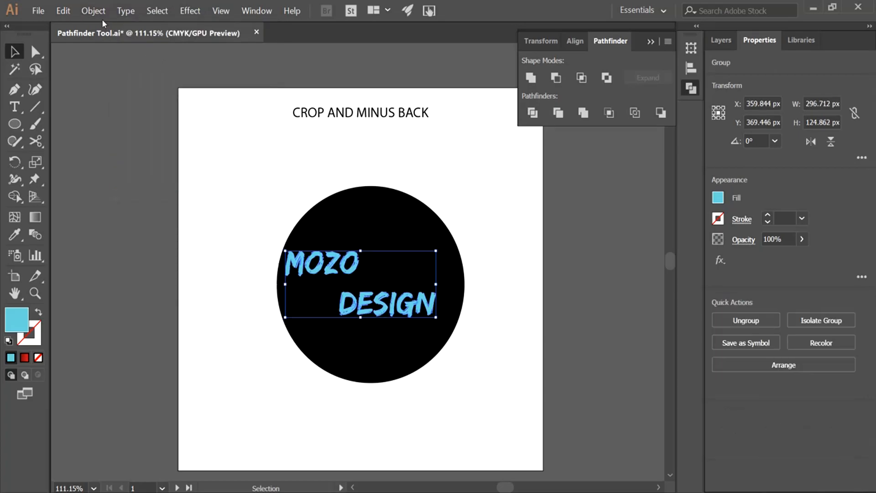
left_click(96, 12)
mouse_move(169, 378)
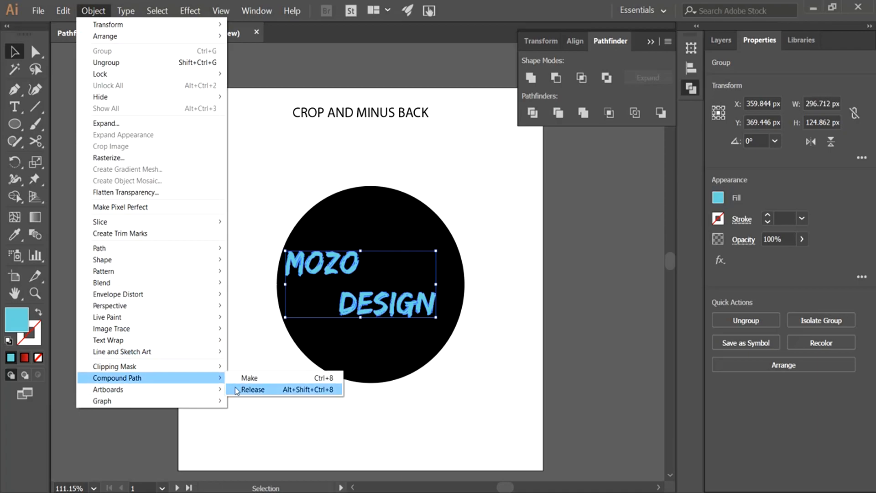
left_click(249, 378)
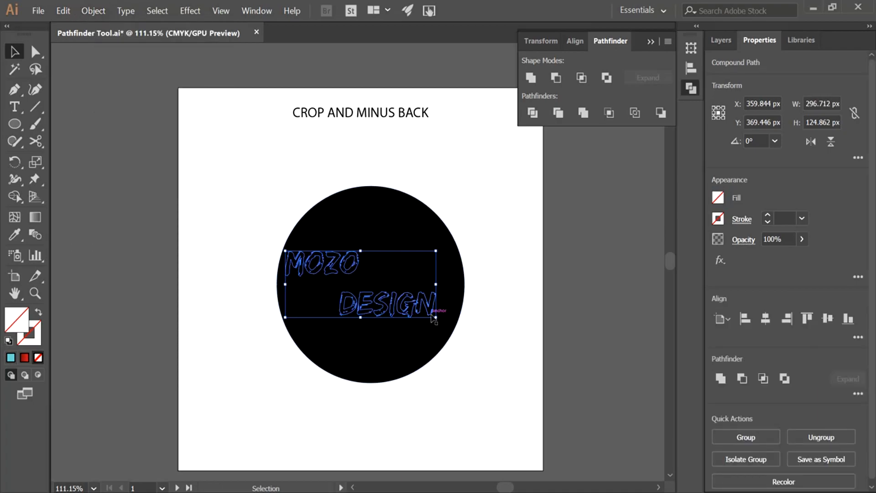
left_click(11, 357)
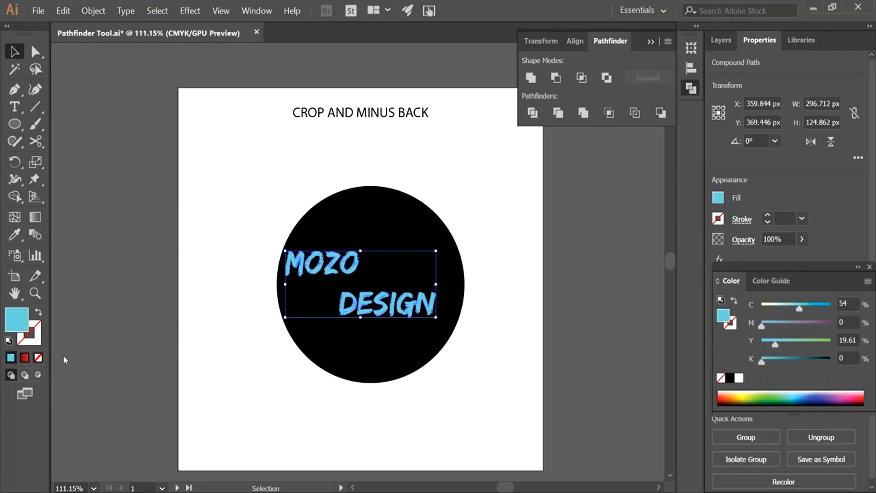
Enlarge the lettering to about 373 px wide across the black circle and apply the Pathfinder Crop to both
left_click_drag(436, 317, 459, 316)
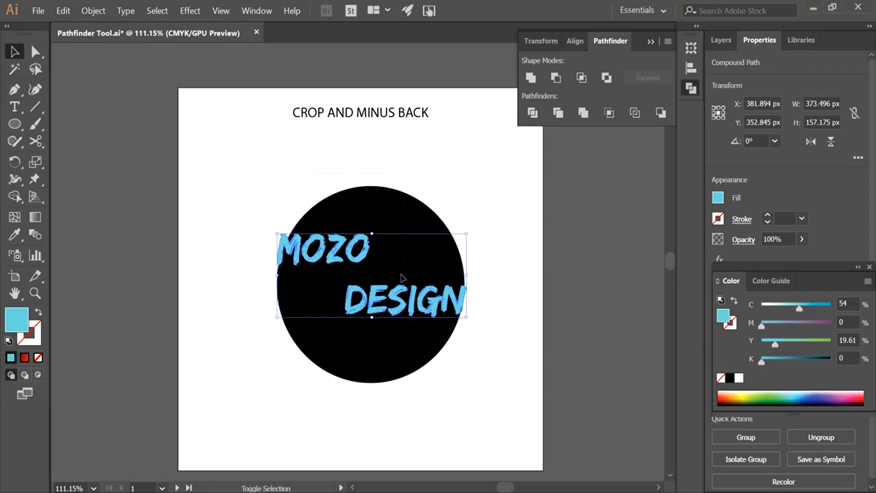
left_click(435, 345, "shift")
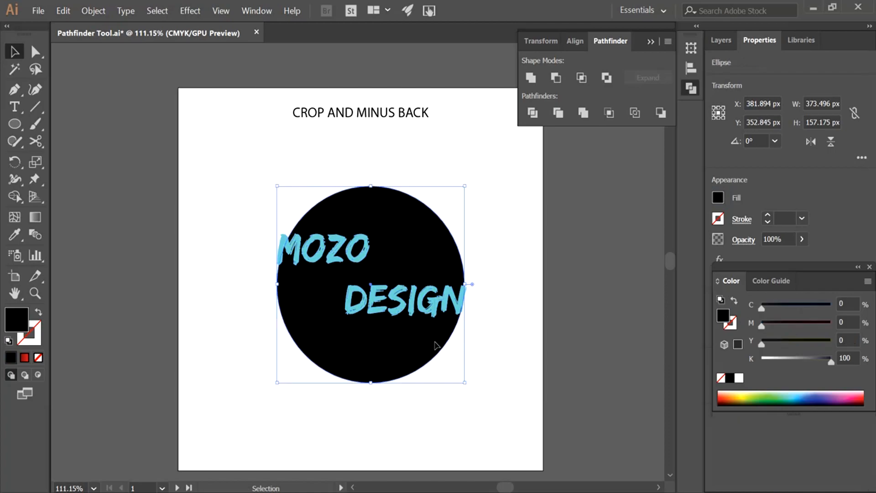
left_click(610, 114)
left_click(439, 343)
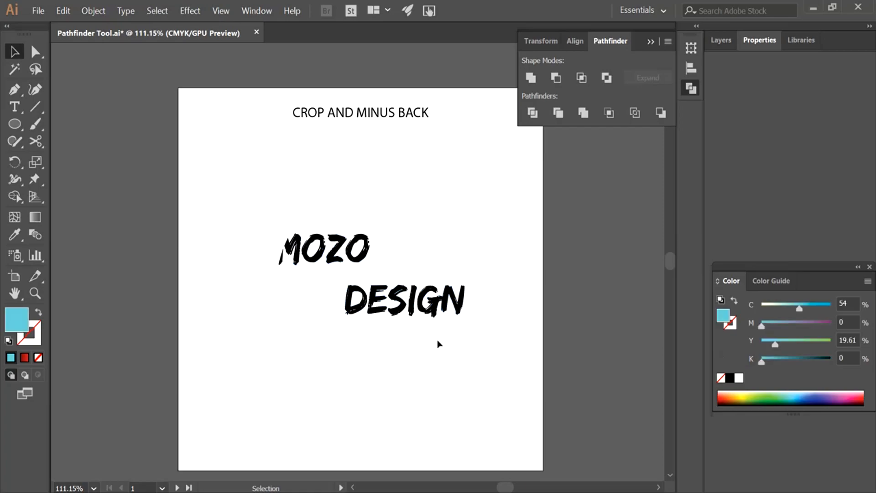
Move the cropped lettering up under the title and paste a light blue MOZO DESIGN text below it
left_click_drag(407, 314, 406, 224)
left_click(405, 298)
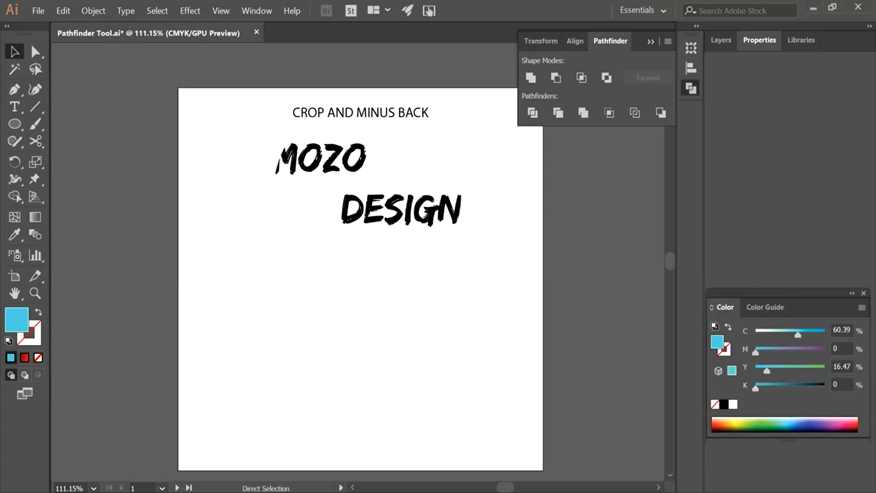
key("ctrl+v")
left_click_drag(376, 297, 395, 365)
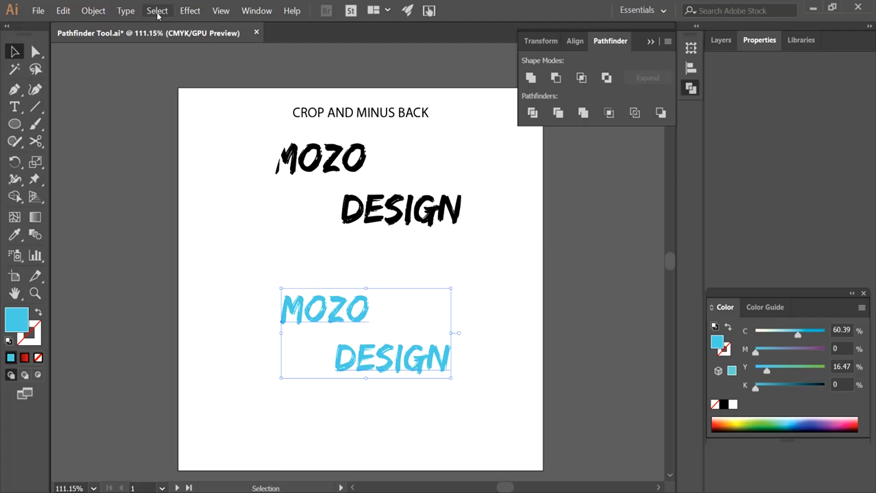
Convert the pasted MOZO DESIGN text to outlines and turn it into a compound path with the light blue fill
left_click(126, 10)
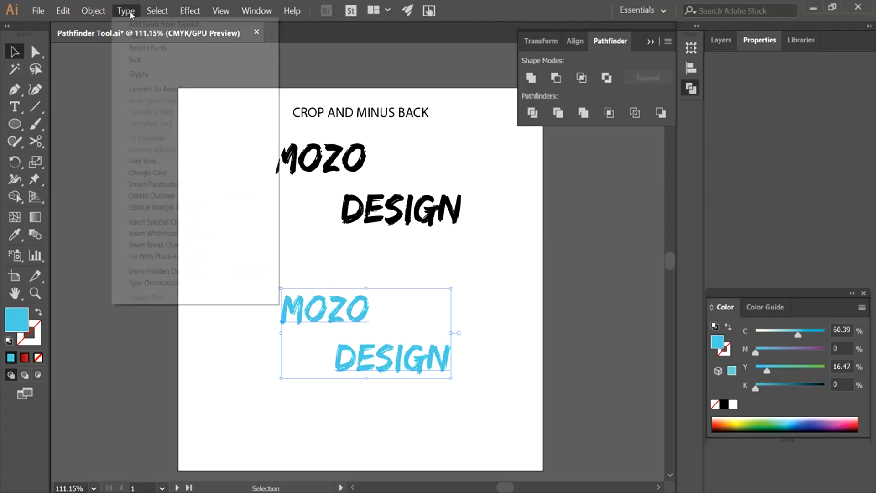
left_click(176, 196)
left_click(93, 10)
mouse_move(155, 377)
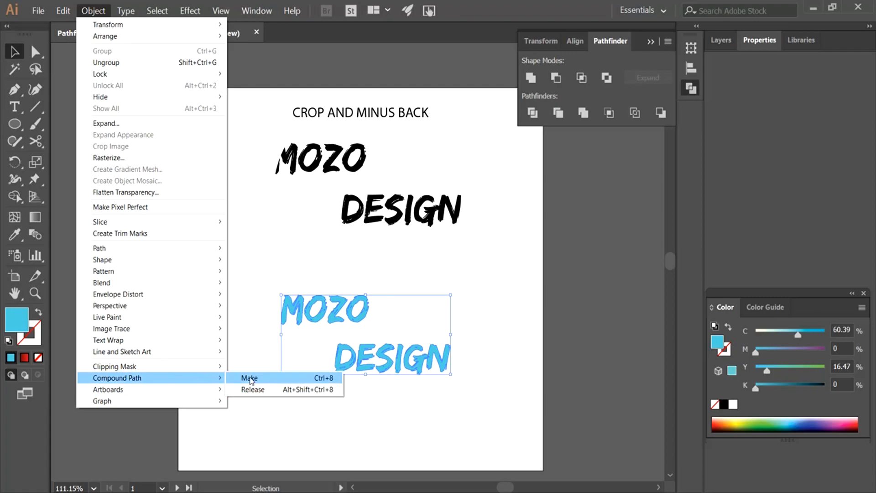
left_click(250, 379)
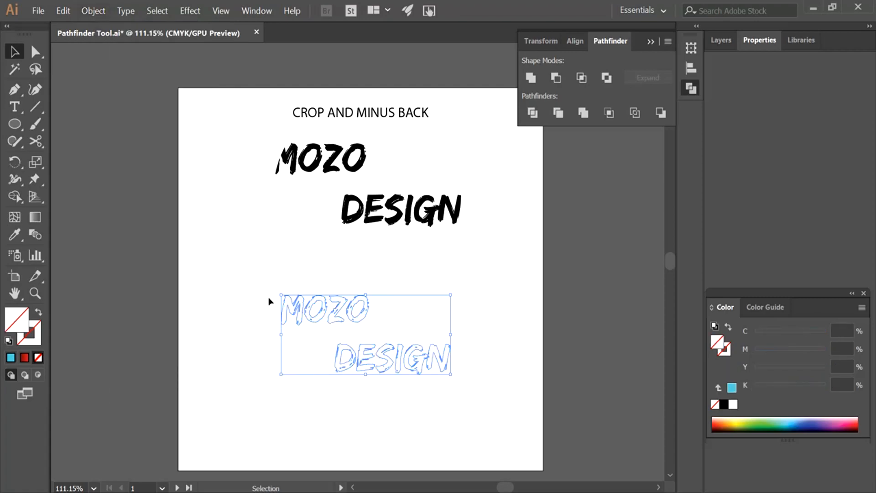
left_click(11, 357)
Draw a black-filled circle in front of the lower lettering, enlarging and positioning it to cover most of the letters
left_click(16, 129)
right_click(16, 129)
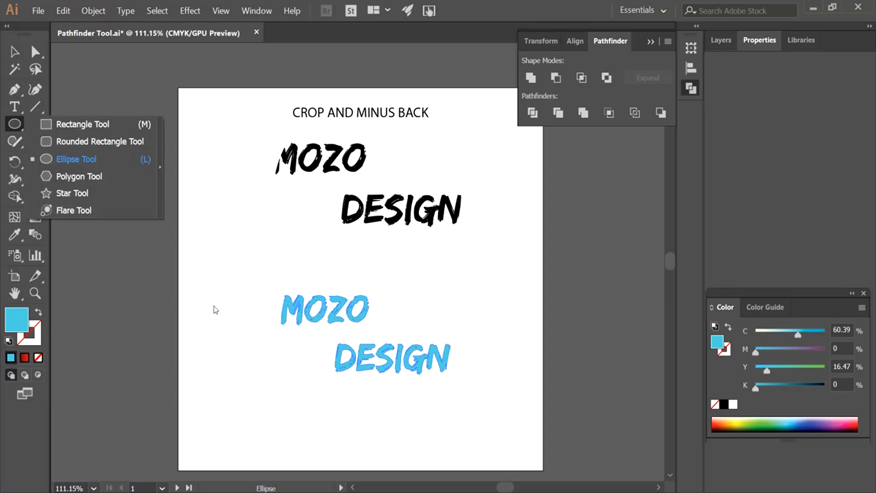
left_click_drag(255, 288, 419, 460)
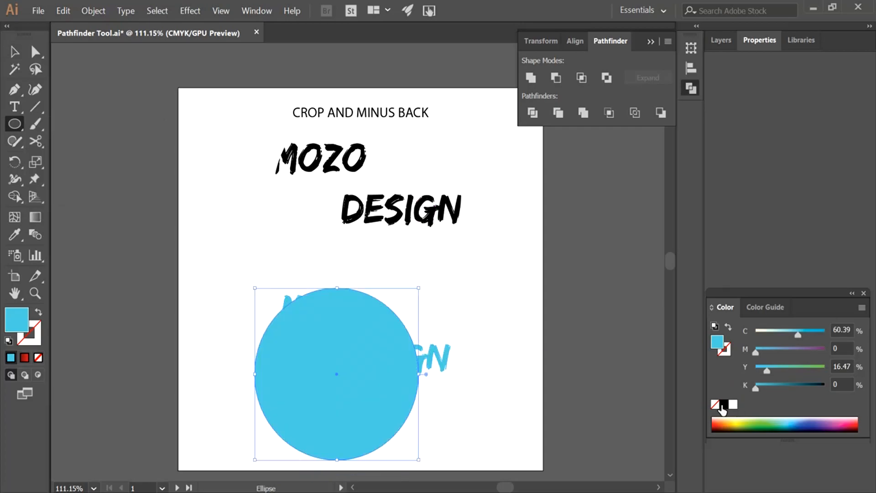
left_click(724, 404)
key("v")
left_click_drag(326, 342, 352, 329)
left_click_drag(444, 446, 452, 454)
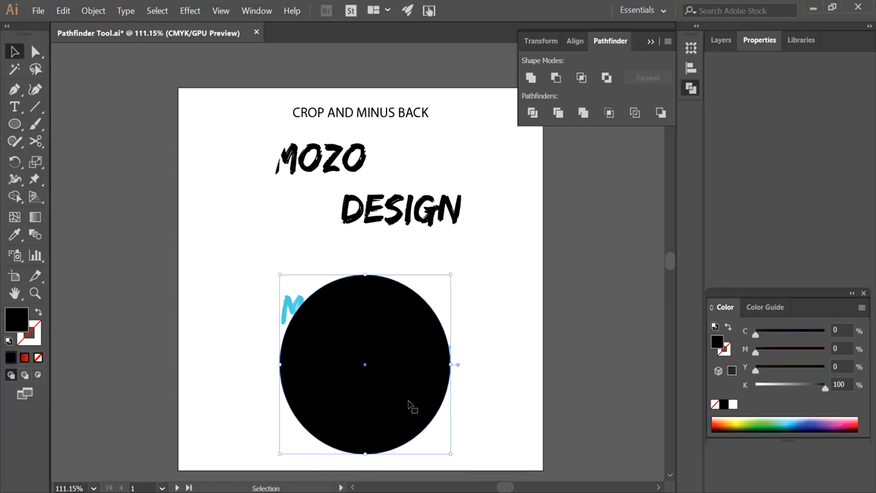
left_click_drag(406, 401, 398, 385)
Apply Minus Back to the black circle and the lower lettering to cut the letters out of the circle
left_click(448, 358, "shift")
left_click(661, 113)
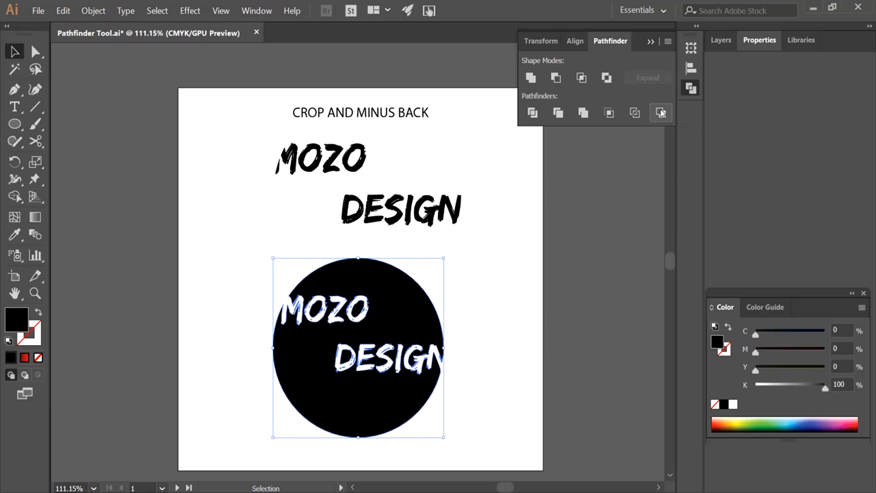
left_click(518, 322)
Shift the cut-out circle slightly and center it horizontally on the artboard
left_click_drag(392, 419, 399, 421)
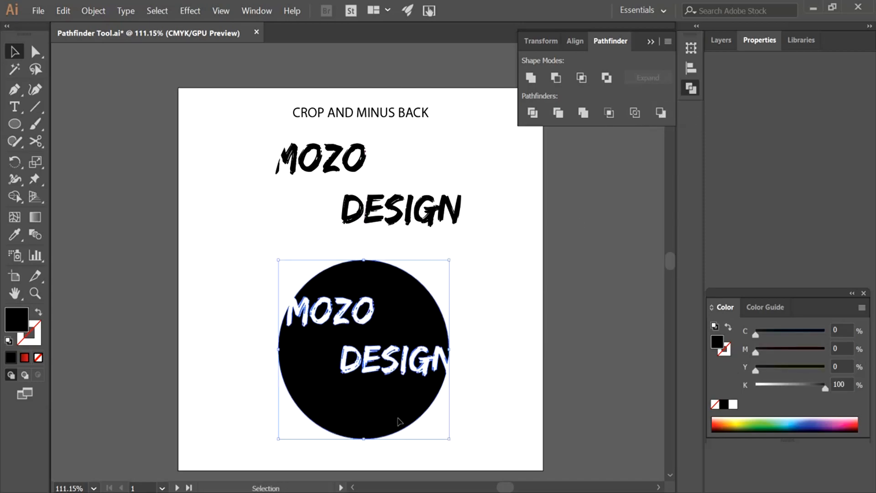
left_click(691, 68)
left_click(556, 79)
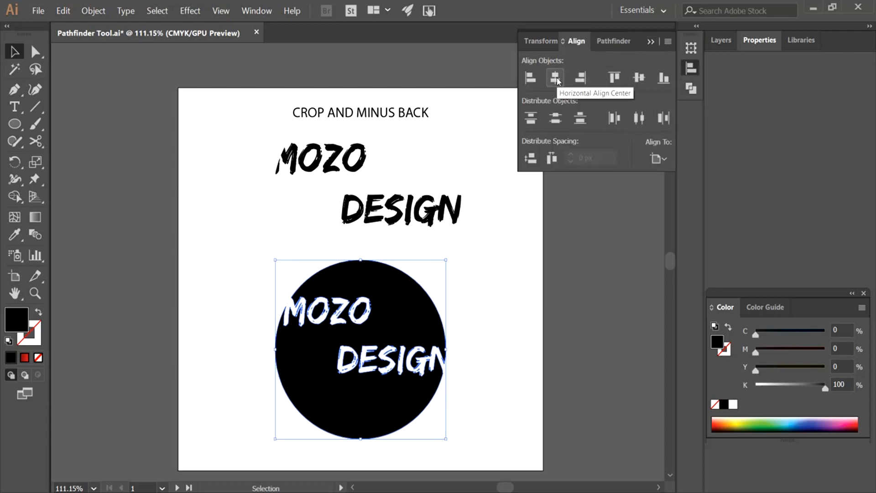
left_click(472, 272)
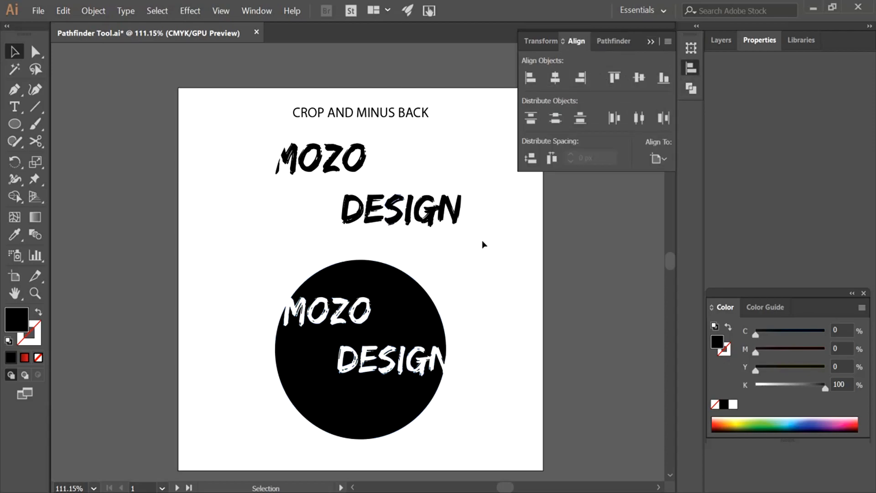
Clear all the Crop and Minus Back artwork and draw a large black circle near the middle of the artboard
key("ctrl+a")
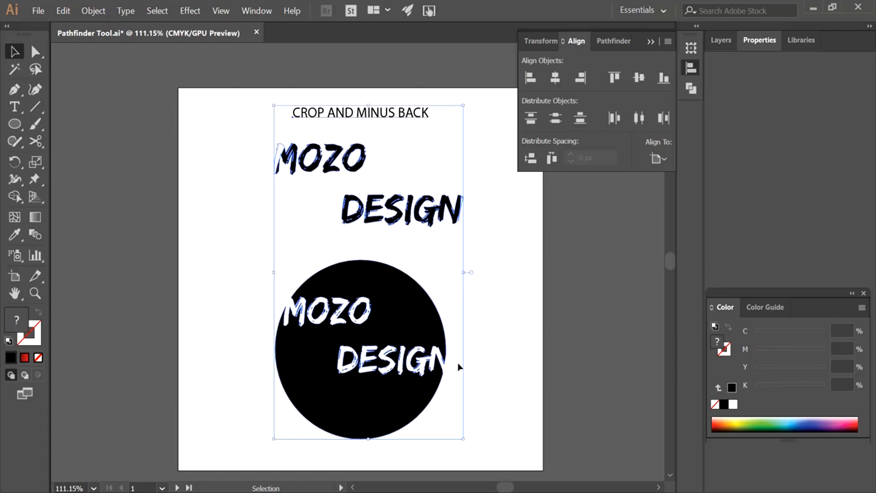
key("Delete")
left_click_drag(285, 203, 451, 308)
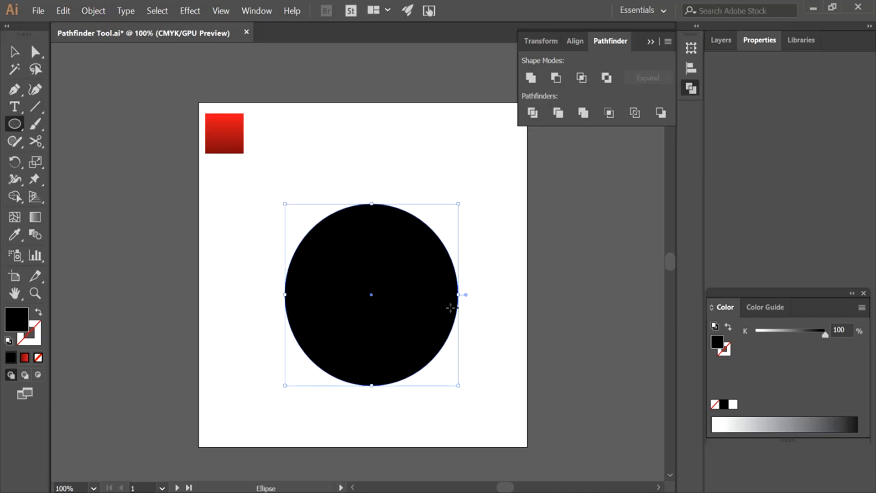
double_click(15, 52)
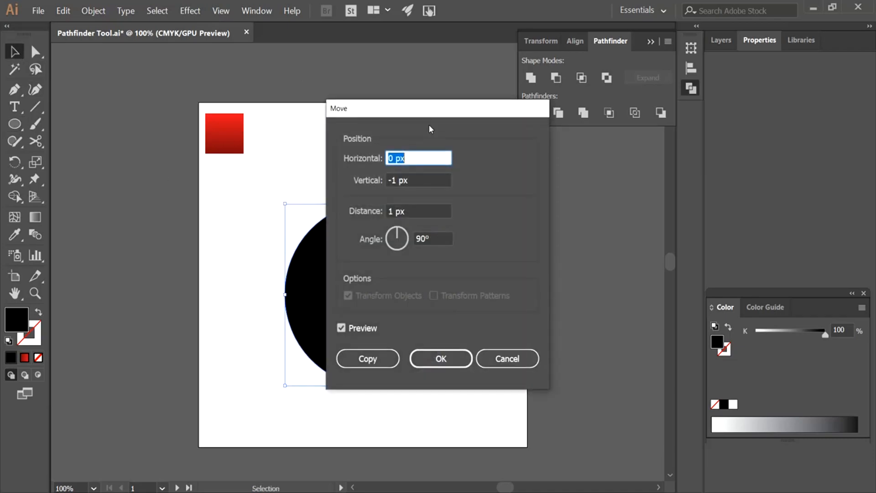
left_click(507, 358)
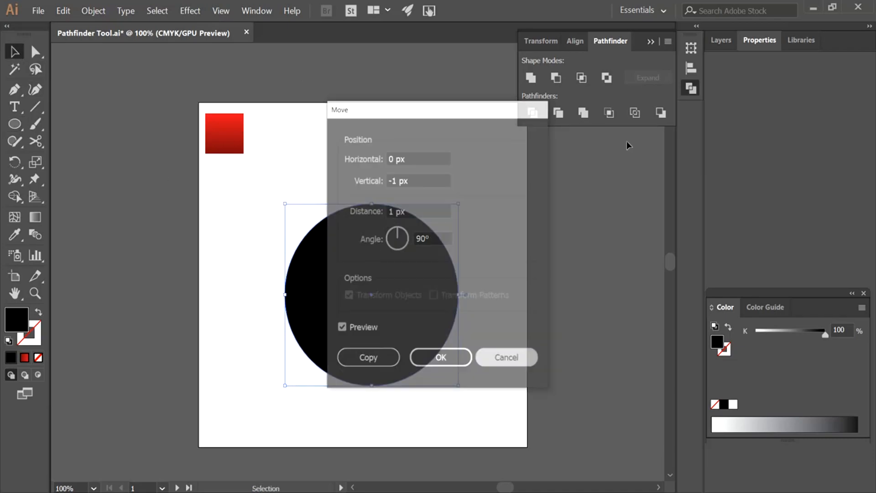
Move the black circle up a little and center it horizontally on the artboard
left_click(691, 68)
left_click(557, 82)
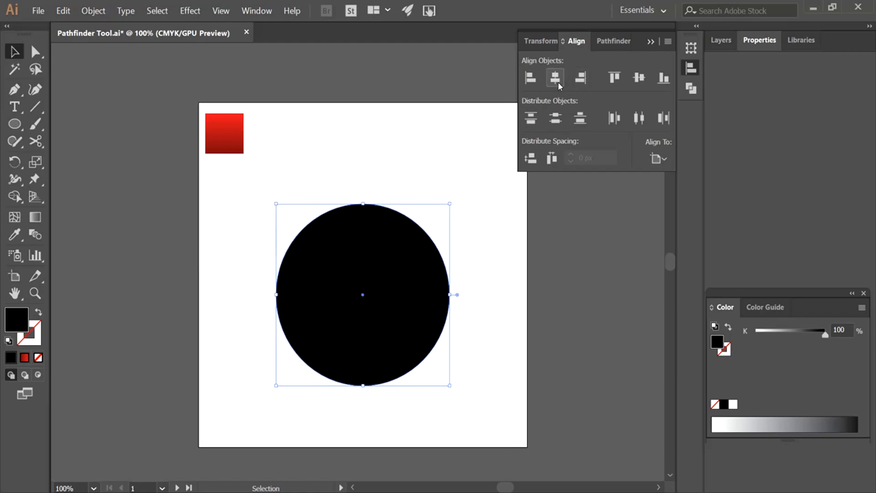
left_click_drag(378, 284, 382, 255)
left_click(555, 77)
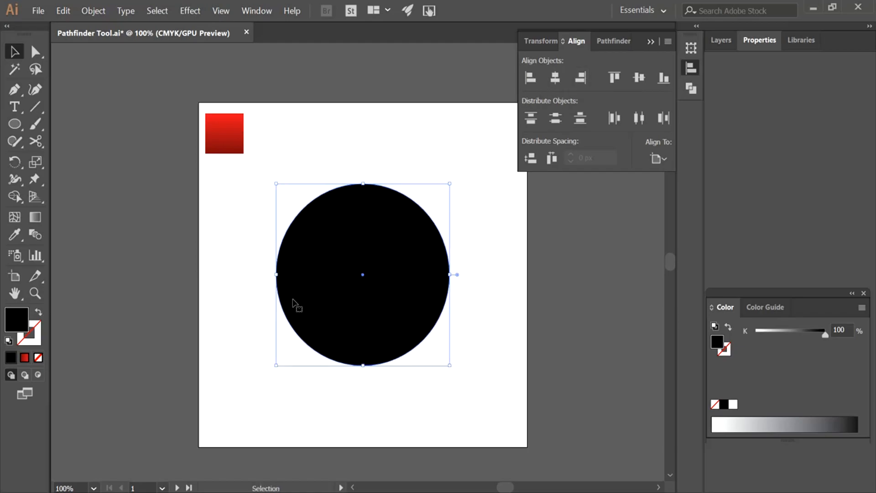
Paste a copy of the black circle, shrink it to about half size and place it inside the large circle
key("a")
key("ctrl+v")
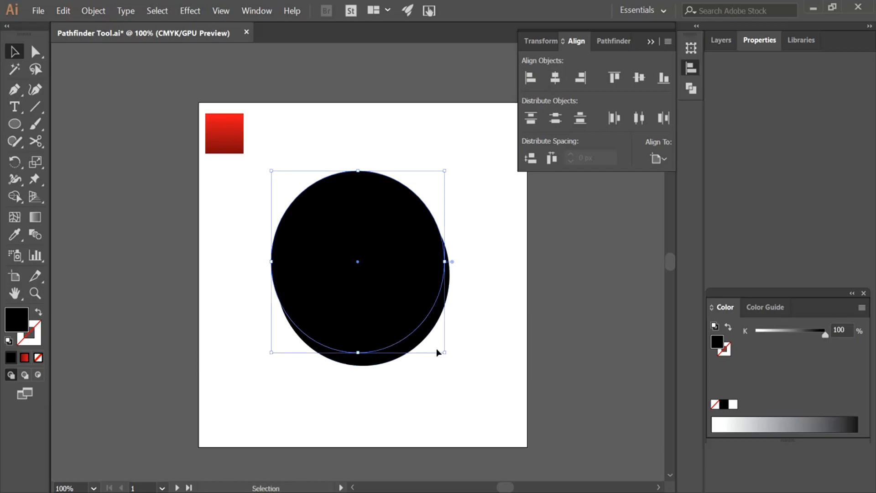
left_click_drag(445, 353, 383, 259)
left_click_drag(320, 226, 369, 275)
Select both circles and subtract the small circle from the large one with Minus Front to form a ring
left_click(437, 251, "shift")
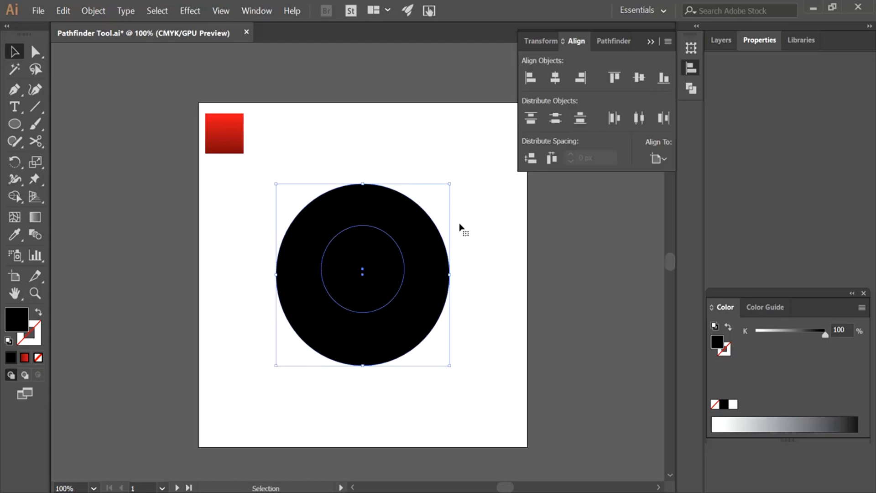
left_click(538, 204)
left_click_drag(372, 269, 374, 267)
left_click(430, 279, "shift")
left_click(473, 244)
mouse_move(373, 288)
left_mouse_down()
mouse_move(369, 300)
mouse_move(387, 256)
mouse_move(290, 348)
mouse_move(377, 279)
mouse_move(372, 290)
left_mouse_up()
left_click(435, 300, "shift")
left_click(688, 91)
left_click(555, 79)
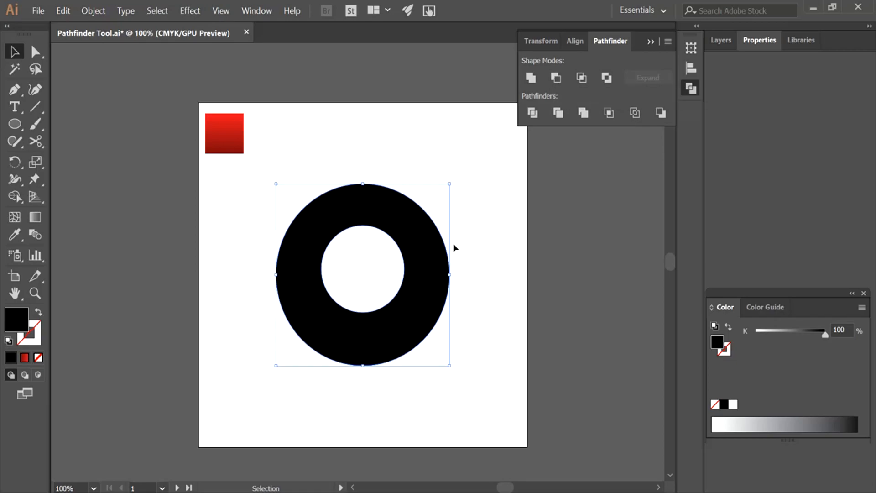
Draw a closed black L-shaped path with the Pen tool, covering all of the ring except its upper-left quarter
left_click(15, 89)
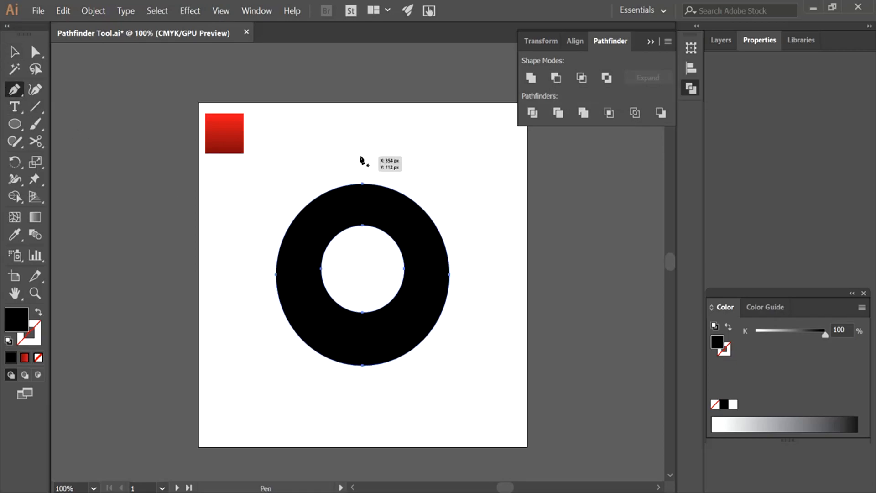
left_click(362, 149)
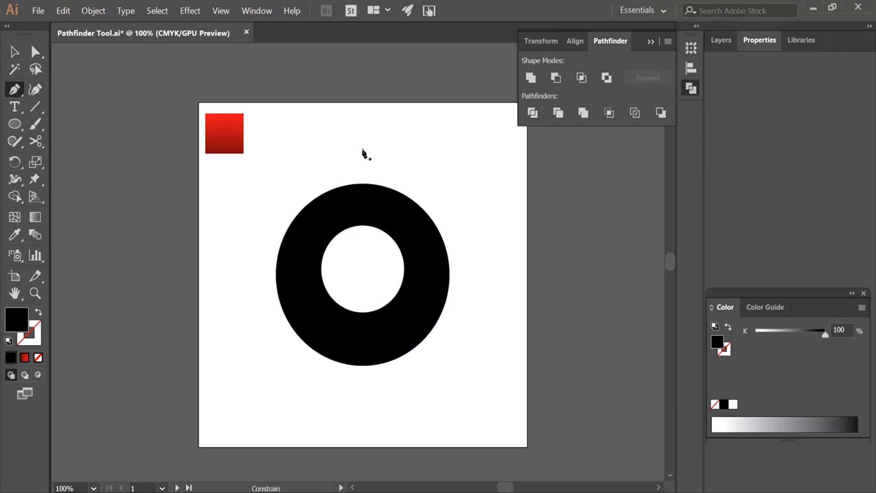
left_click(363, 269, "shift")
left_click(212, 269, "shift")
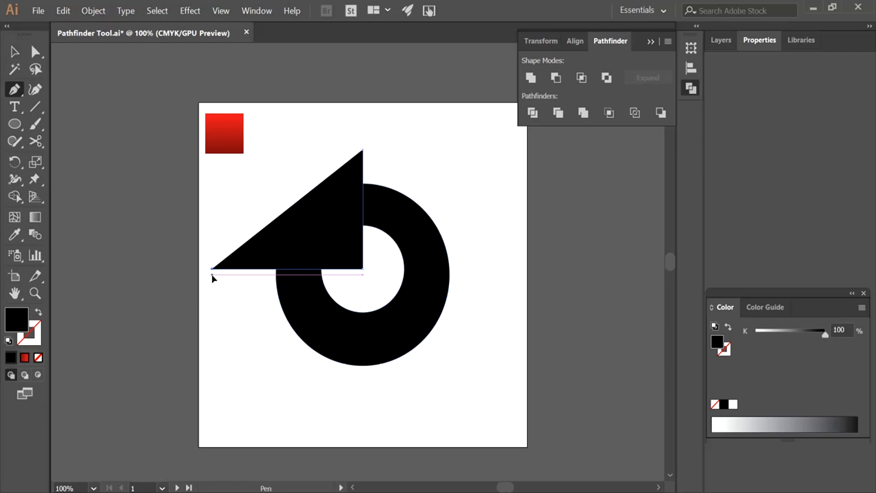
left_click(231, 397, "shift")
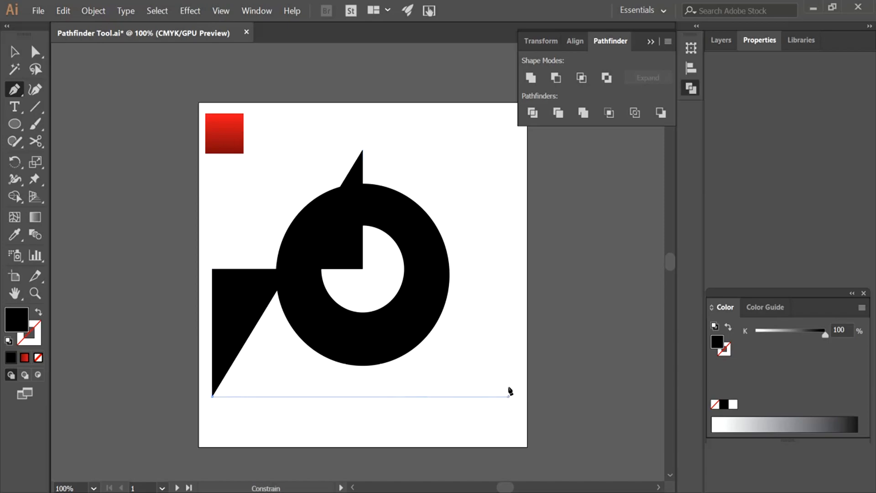
left_click(508, 395, "shift")
left_click(487, 150, "shift")
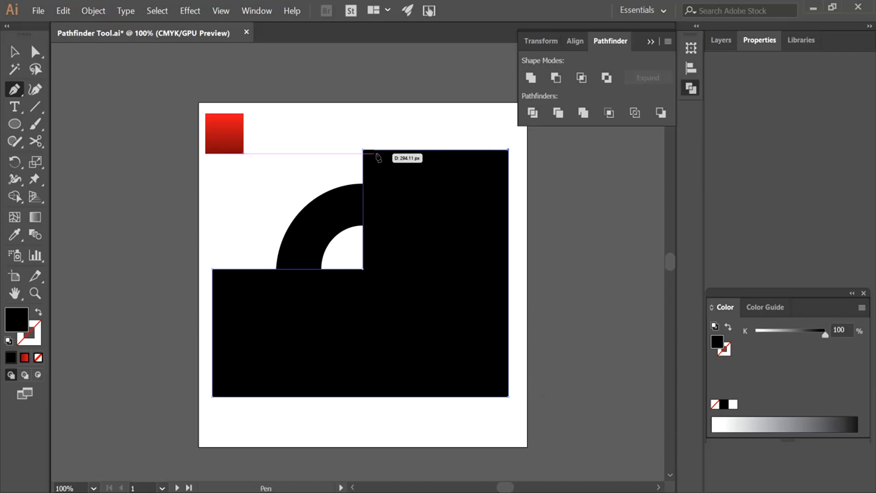
left_click(363, 151)
Select the L-shaped path with the ring and subtract it using Minus Front, leaving the upper-left quarter arc
key("v")
left_click(336, 230, "shift")
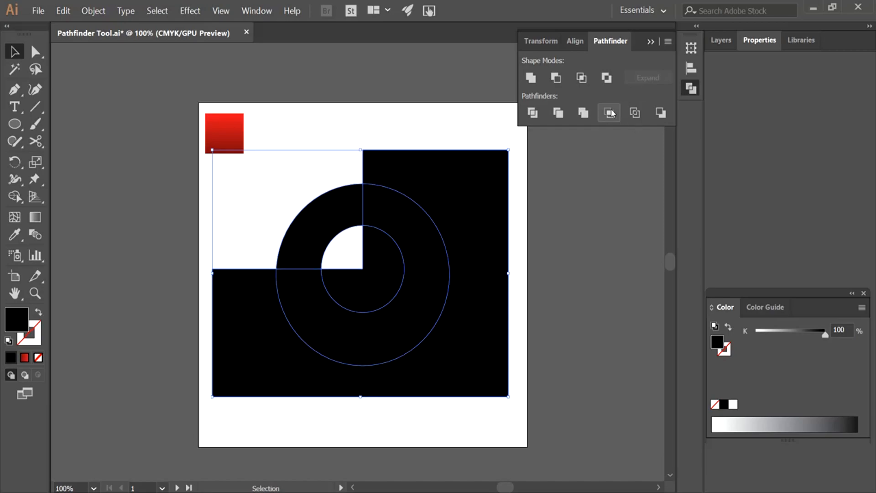
left_click(563, 78)
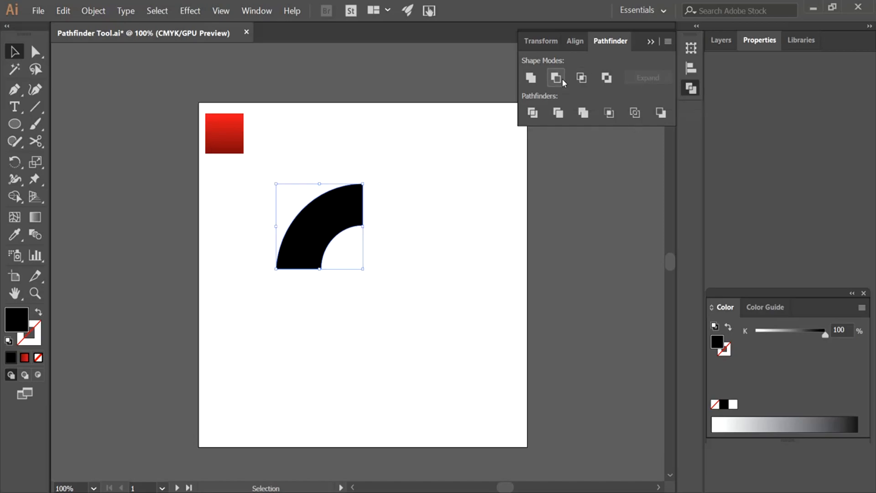
left_click(451, 219)
Create a copy of the quarter arc rotated by 72°
left_click(332, 217)
key("a")
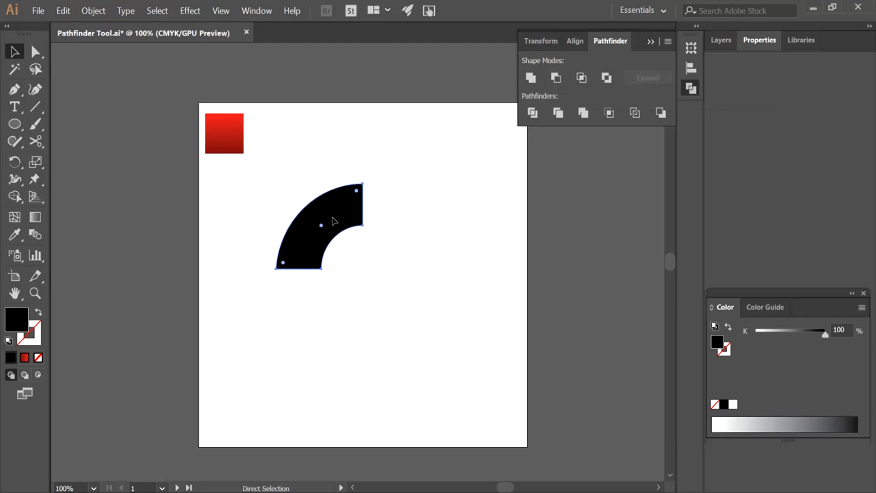
key("v")
right_click(334, 223)
mouse_move(385, 366)
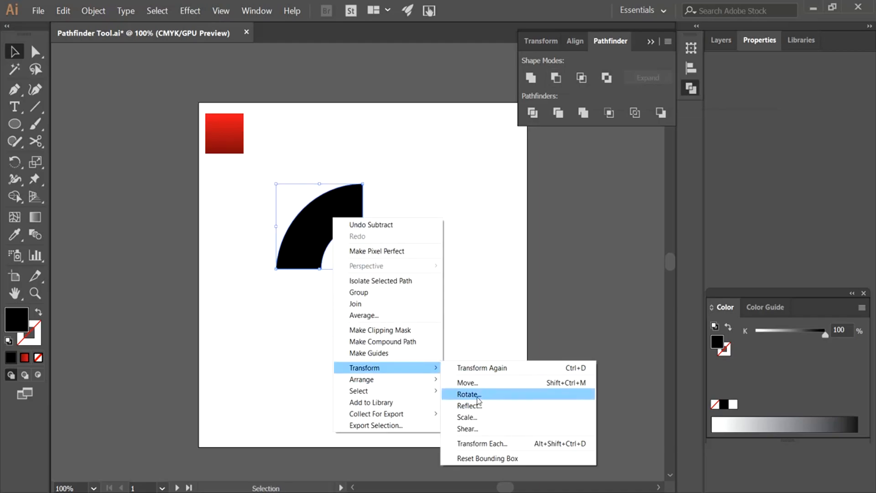
left_click(484, 391)
left_click(381, 304)
Make two more arc copies, each rotated a further 72° from the previous one
right_click(343, 251)
mouse_move(440, 401)
left_click(322, 429)
left_click(359, 304)
right_click(355, 234)
mouse_move(438, 383)
left_click(502, 413)
left_click(363, 304)
Continue the 72° rotation two more times to complete a stack of five arc segments
right_click(337, 234)
mouse_move(388, 385)
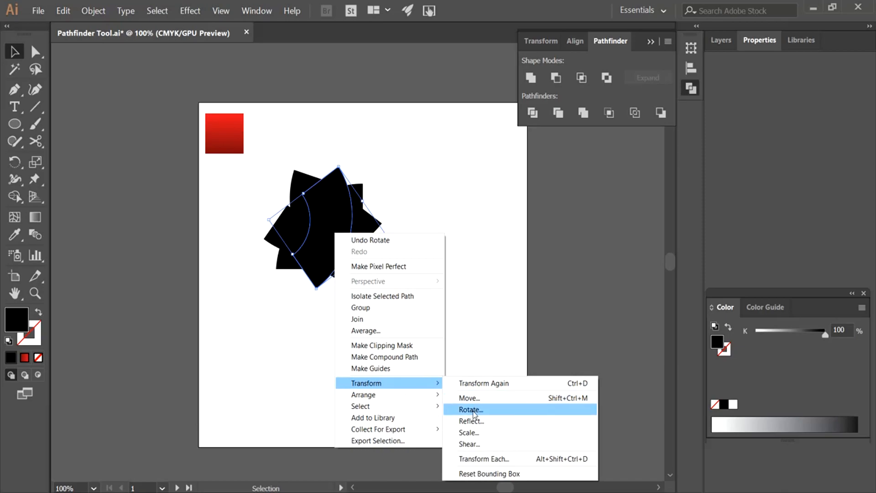
left_click(488, 410)
left_click(363, 304)
right_click(343, 254)
left_click(488, 410)
left_click(363, 305)
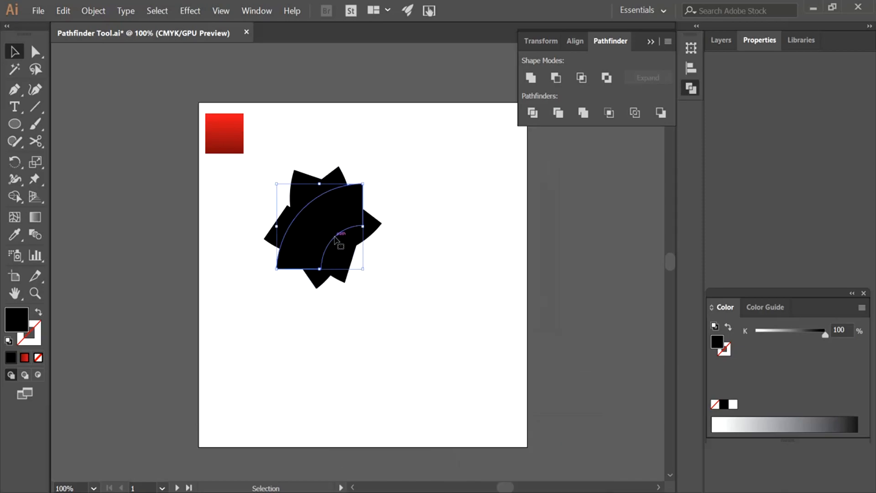
Spread the stacked arc segments apart on the artboard, placing the 216° one at the left of the emerging ring
left_click_drag(361, 245, 427, 224)
left_click_drag(329, 228, 386, 211)
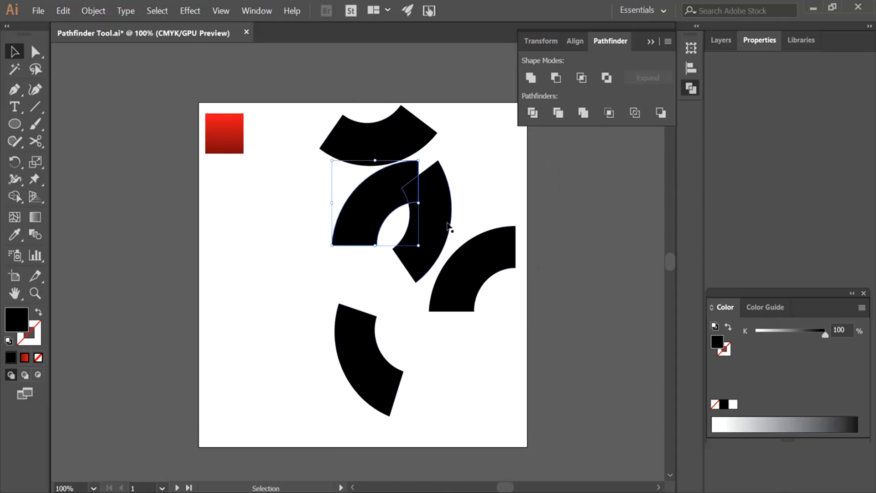
left_click_drag(446, 226, 317, 277)
left_click_drag(384, 340, 451, 343)
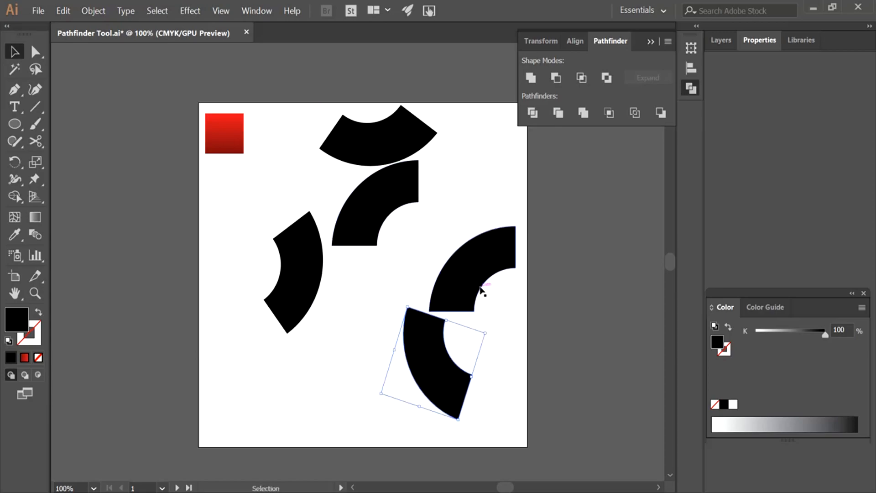
left_click_drag(479, 293, 369, 336)
left_click_drag(377, 227, 463, 232)
Fit the top, right and bottom arc segments end to end with the left one, setting the spare arc aside above
left_click_drag(385, 152, 352, 248)
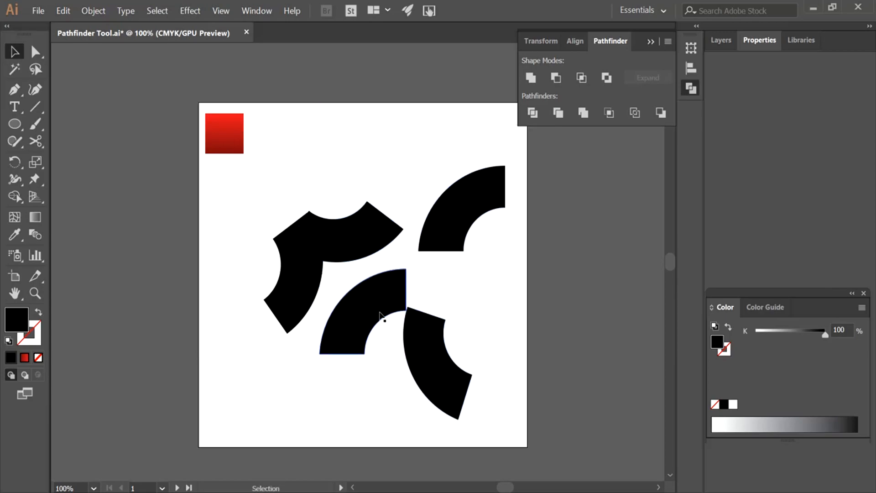
left_click_drag(365, 319, 353, 148)
left_click_drag(432, 357, 389, 265)
left_click(382, 251)
left_click(479, 327)
left_click_drag(452, 232, 364, 354)
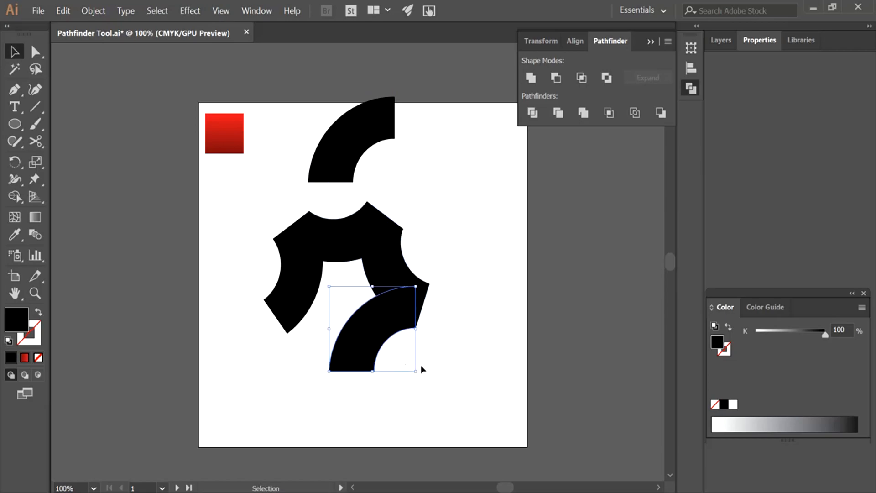
Rotate the spare arc to 288° and fit it into the lower-left gap to close the five-segment ring
key("a")
left_click(354, 149)
key("Delete")
left_click_drag(308, 258, 314, 336)
right_click(370, 147)
mouse_move(436, 297)
left_click(509, 322)
key("Return")
left_click(403, 377)
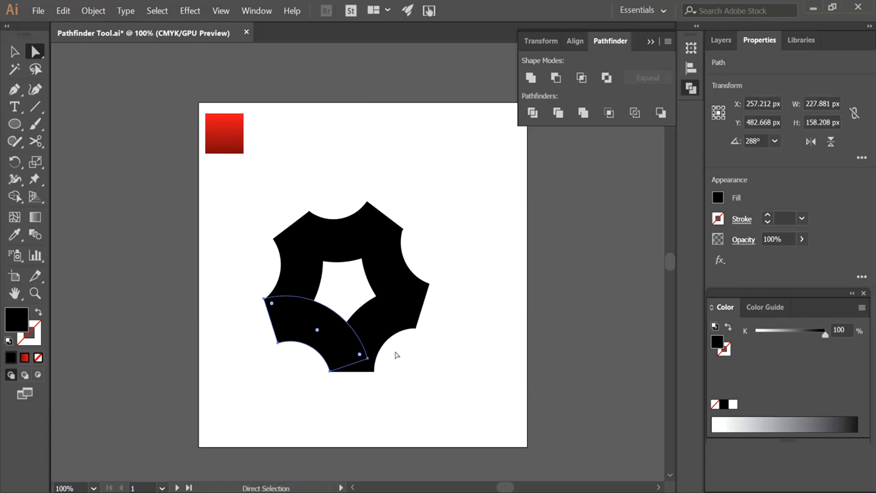
Nudge the lower-left segment about 2 px to the left so its corner lines up with the bottom segment
left_click(426, 381)
left_click(342, 351)
left_click(470, 392)
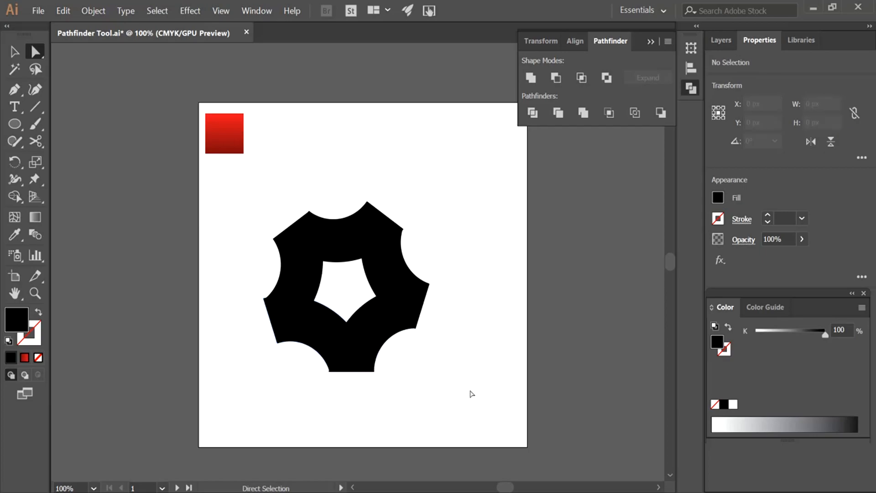
left_click(346, 353)
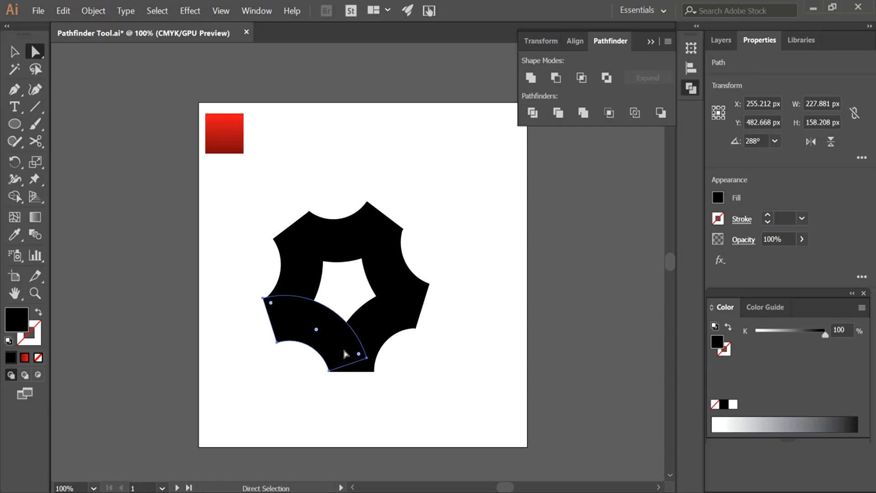
left_click(399, 386)
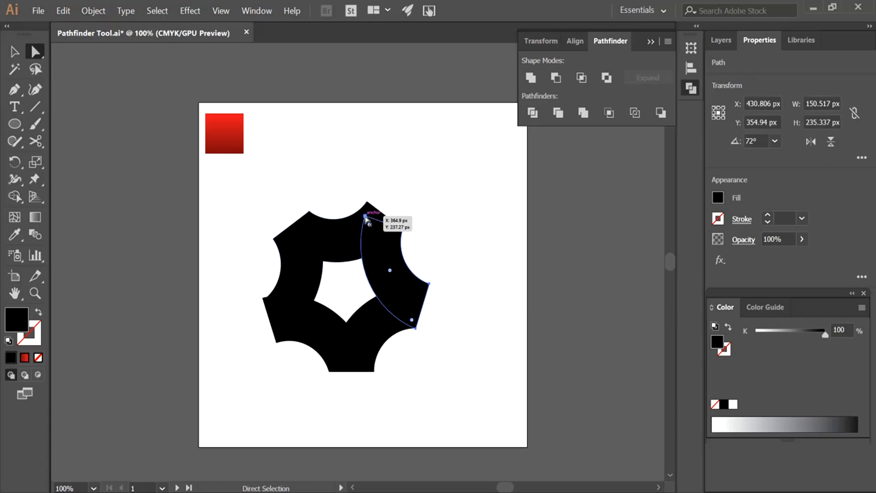
Move the overlapping end anchors of the right, bottom and lower-left segments onto the outer corners of their neighbouring segments
left_click(368, 201)
left_click(416, 286)
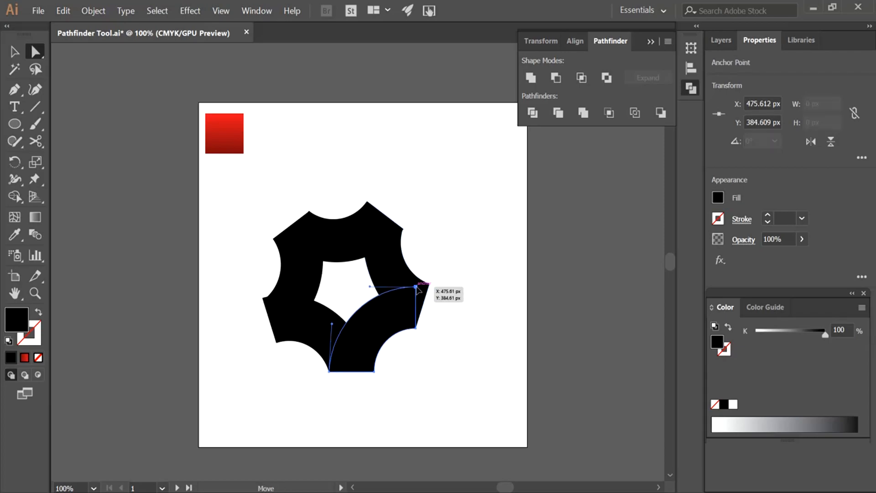
left_click_drag(367, 359, 374, 372)
Nudge the left segment slightly up and to the left to align it with the adjoining segments
left_click(309, 290)
left_click(286, 332)
left_click(15, 51)
left_click(167, 98)
left_click(292, 273)
key("Up")
left_click(270, 278)
left_click(292, 292)
key("Left")
key("Up")
Extend the left segment's lower anchor and the top segment's left anchor onto the neighbouring outer corners, then deselect
key("a")
left_click_drag(285, 333, 277, 342)
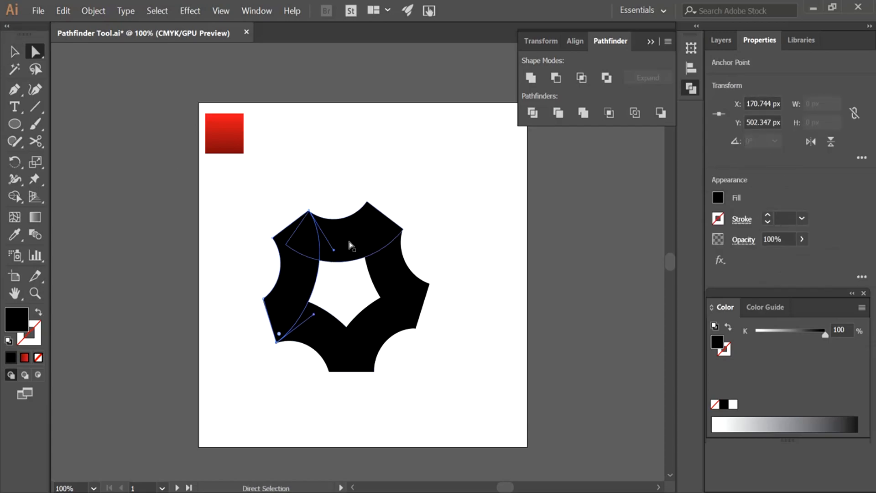
left_click(347, 237)
left_click_drag(286, 245, 273, 238)
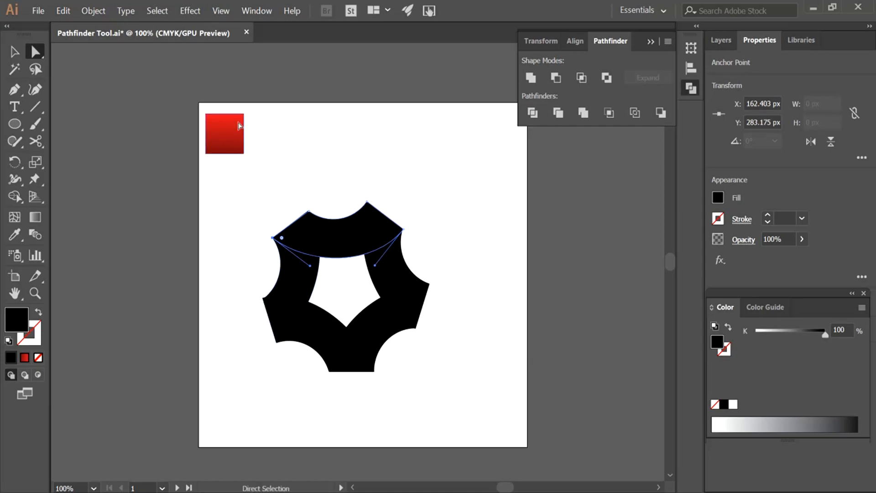
left_click(8, 54)
left_click(134, 113)
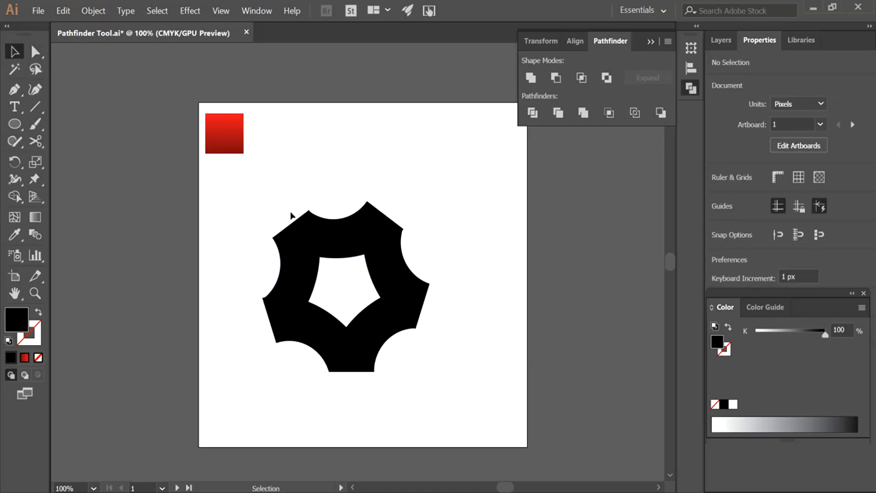
Fill the top segment with the red gradient sampled from the square using the Eyedropper
left_click(331, 250)
left_click(14, 234)
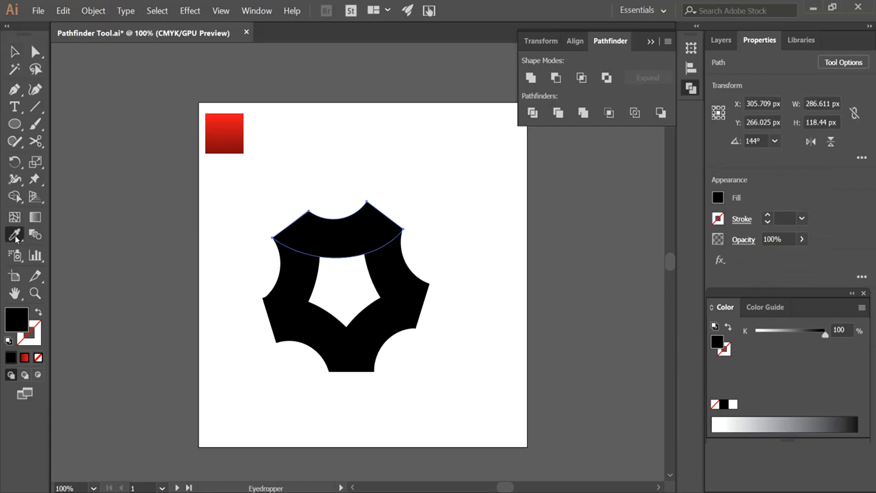
left_click(233, 127)
left_click(232, 127)
left_click(14, 52)
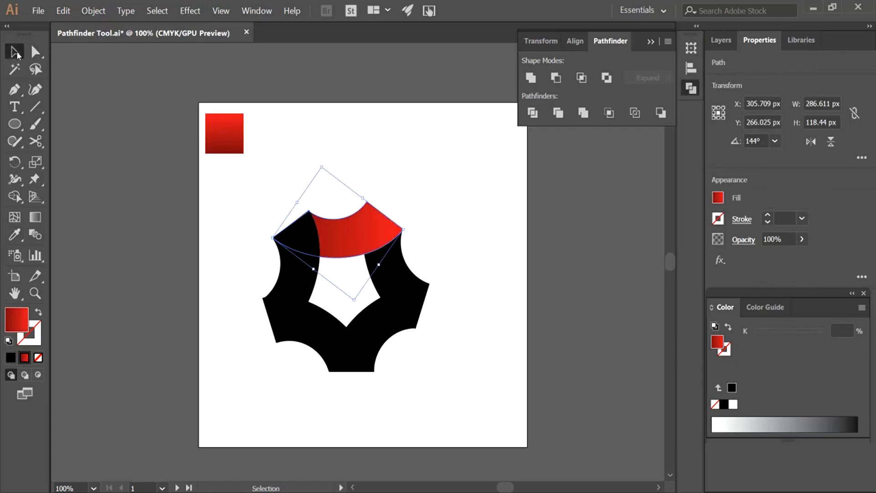
Apply the square's red gradient to the left and lower-left segments with the Eyedropper
left_click(292, 287)
left_click(18, 233)
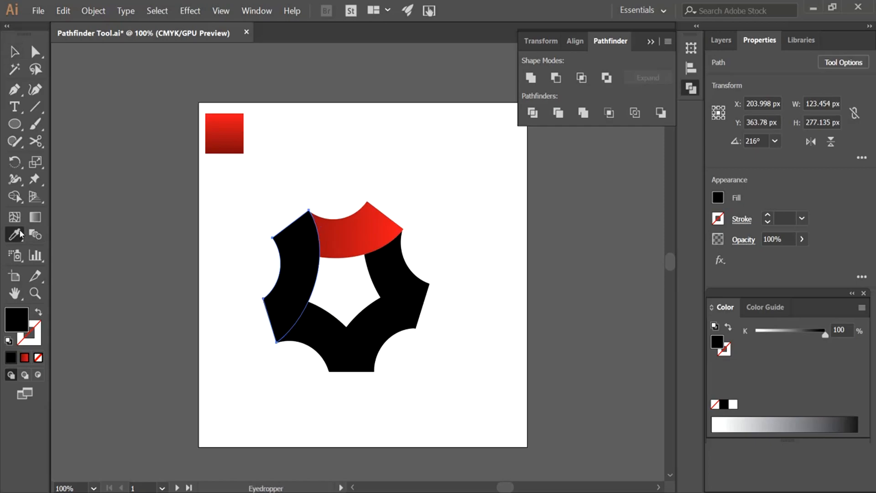
left_click(236, 120)
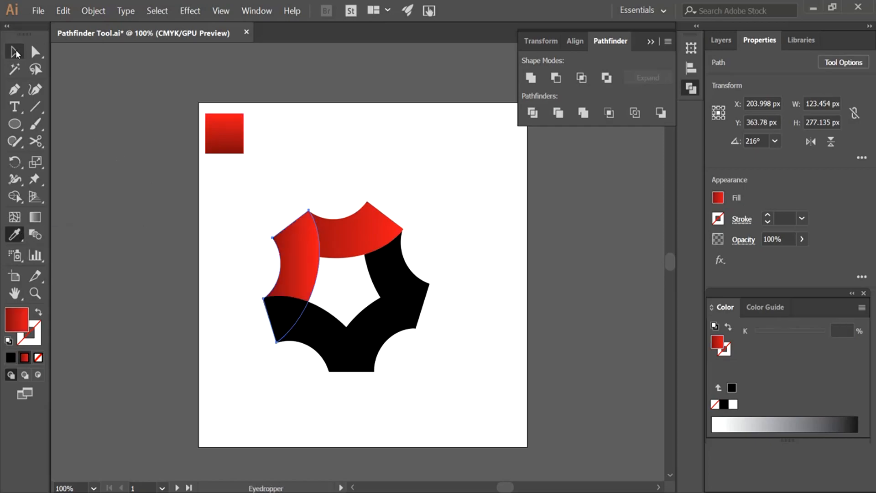
left_click(15, 52)
left_click(342, 333)
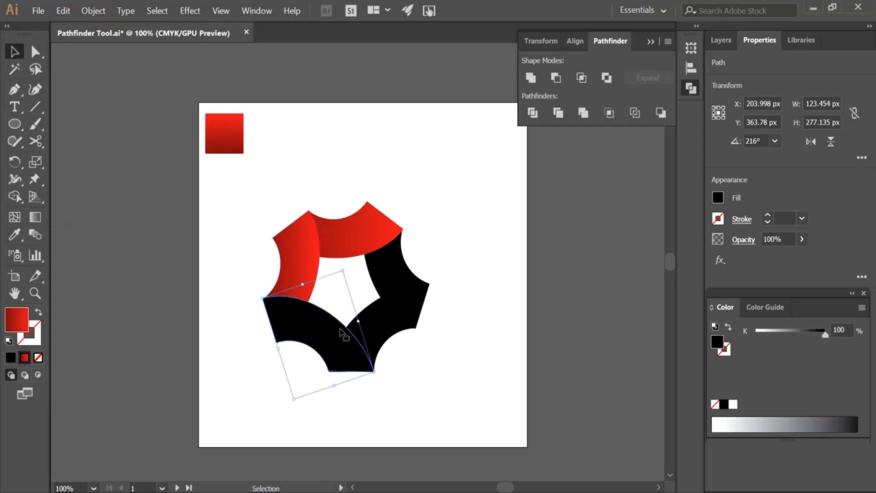
left_click(15, 235)
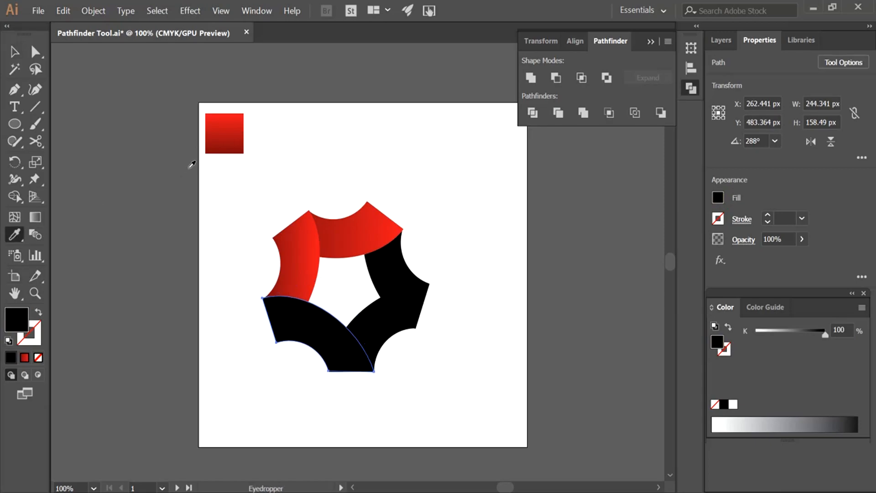
left_click(218, 133)
left_click(14, 52)
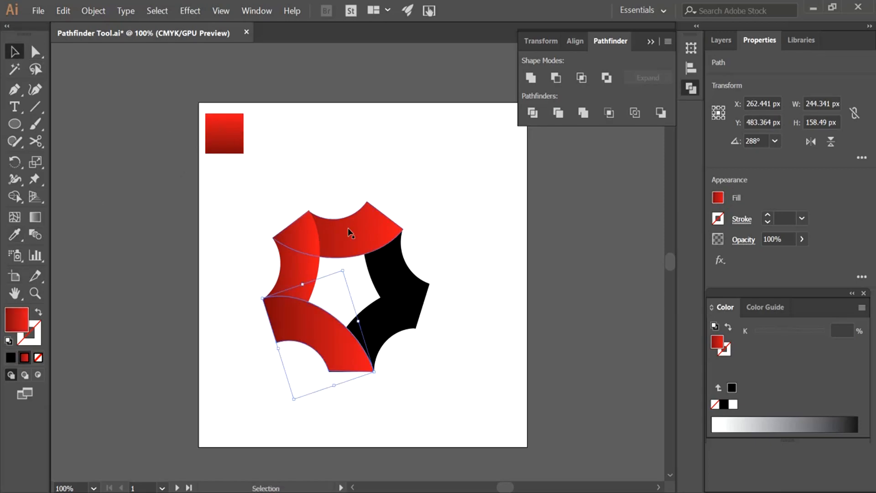
Apply the square's red gradient to the remaining black segments at the bottom and right of the shape
left_click(375, 325)
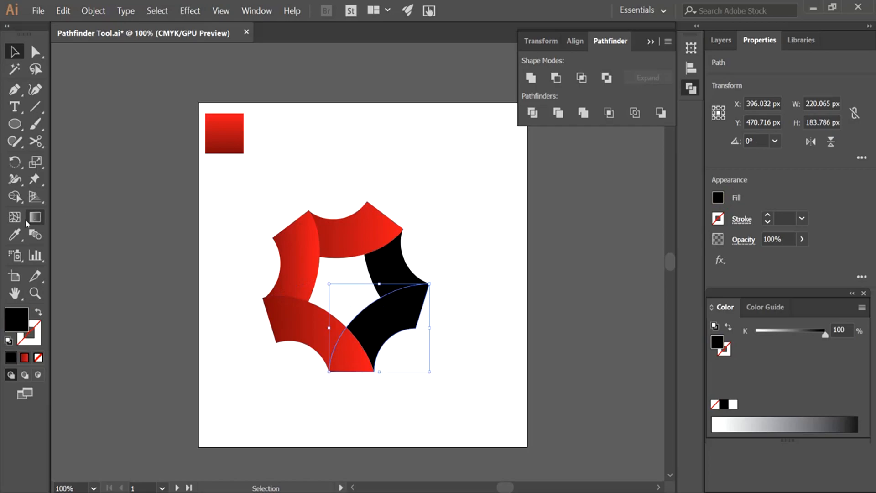
left_click(22, 235)
left_click(228, 136)
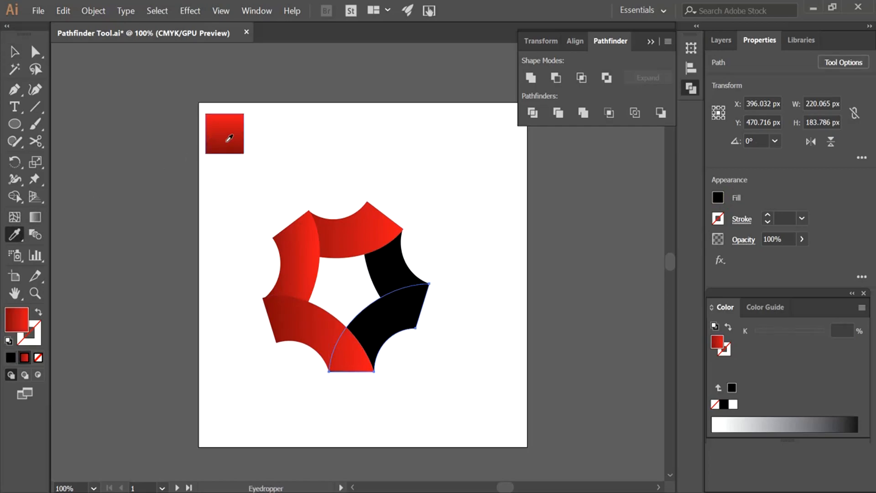
key("v")
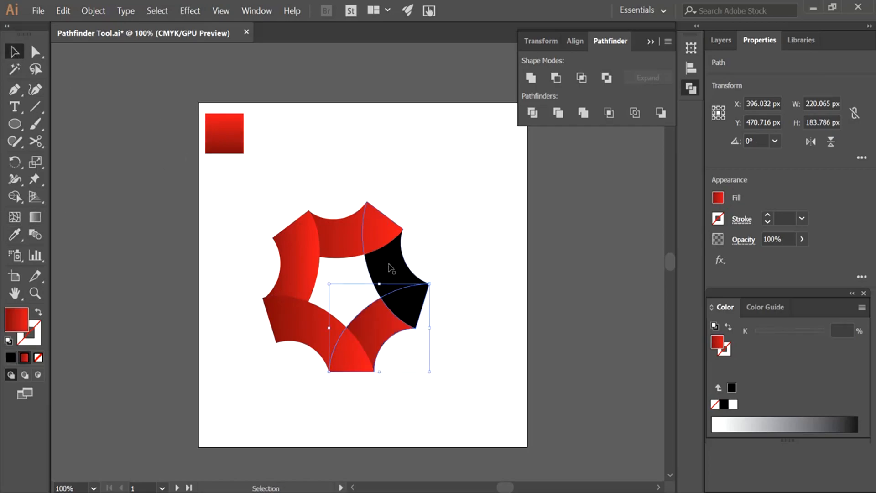
left_click(391, 268)
left_click(15, 235)
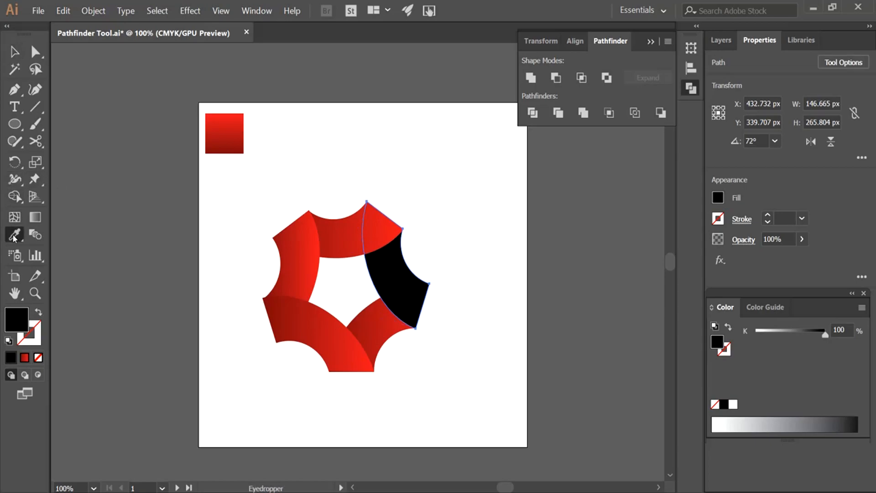
left_click(226, 133)
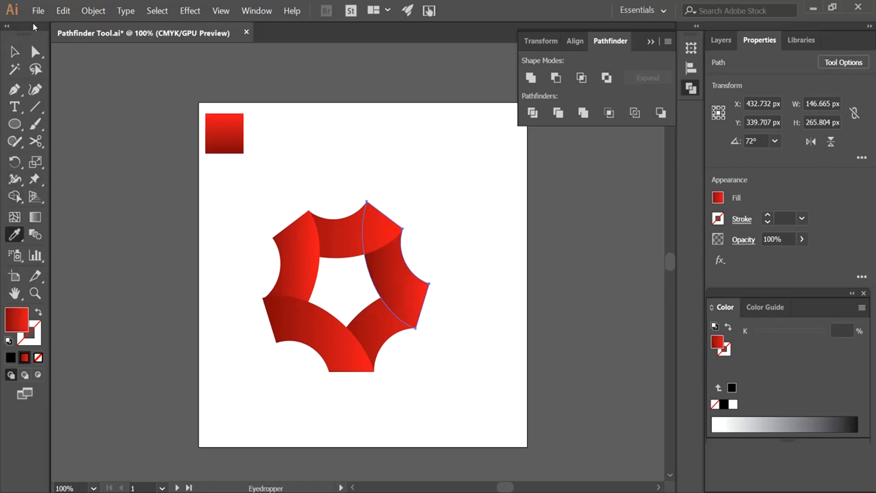
Close the floating Color panel and group all five red segments of the ring shape
left_click(13, 52)
left_click(238, 215)
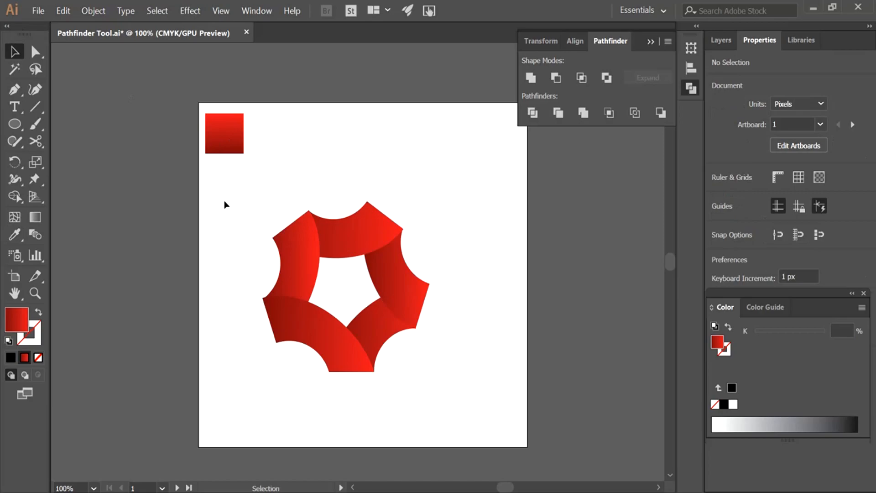
left_click_drag(248, 200, 434, 376)
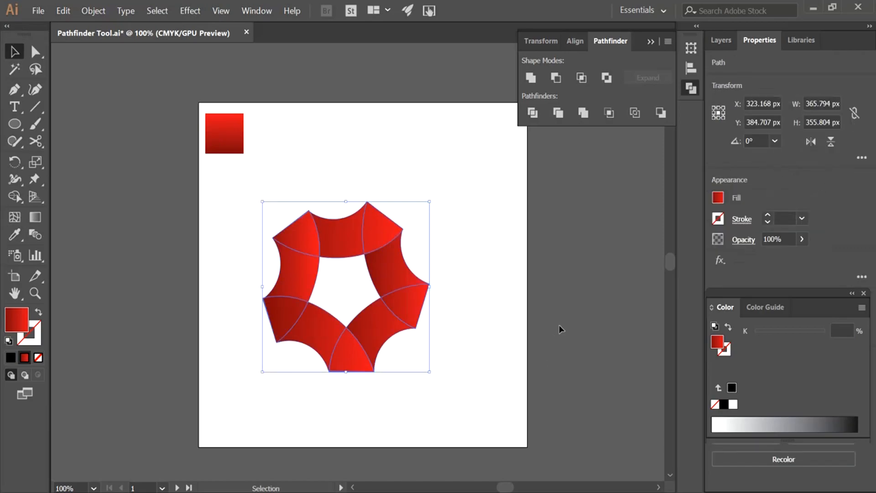
left_click(685, 71)
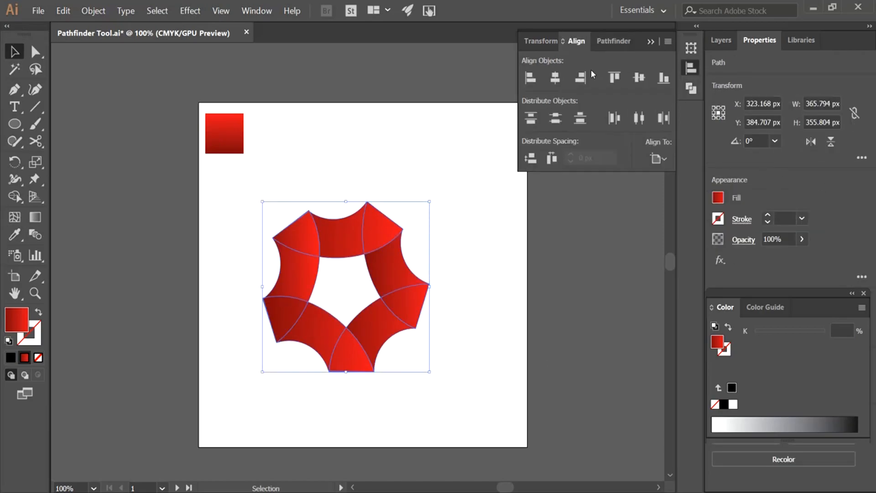
left_click(863, 293)
key("ctrl+g")
Center the grouped ring shape horizontally on the artboard
left_click(475, 270)
left_click(402, 271)
left_click(554, 78)
Ungroup the ring shape and check that its lower-left segment can be selected on its own, then deselect
left_click(503, 260)
left_click(352, 348)
left_click(730, 322)
left_click(479, 329)
left_click(344, 332)
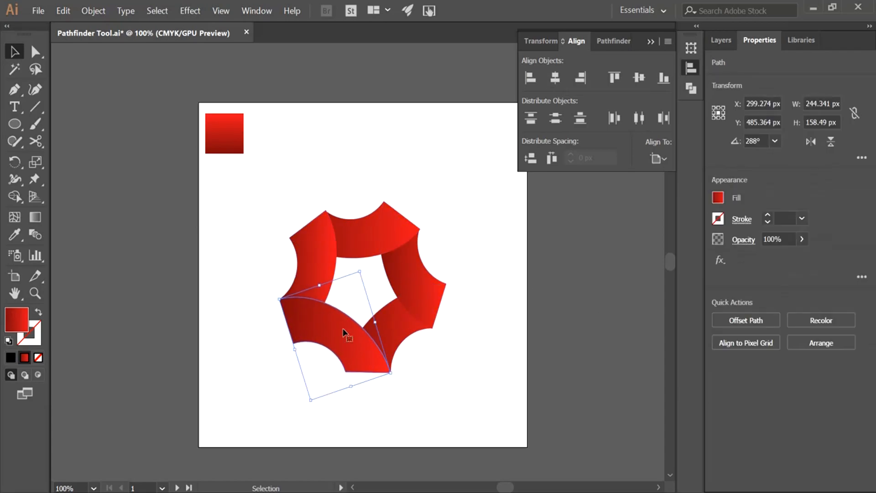
left_click(462, 344)
Move all five segments up about 65 px and rotate them together slightly counterclockwise, then deselect
left_click_drag(281, 215, 465, 382)
left_click_drag(422, 310, 423, 279)
left_click(485, 321)
left_click_drag(455, 336, 456, 337)
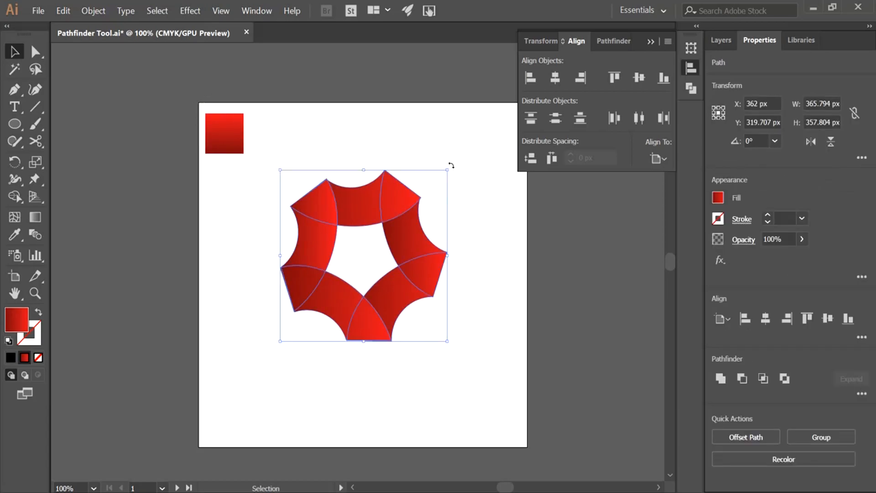
mouse_move(449, 165)
left_mouse_down()
mouse_move(387, 138)
mouse_move(450, 166)
left_mouse_up()
left_click(498, 191)
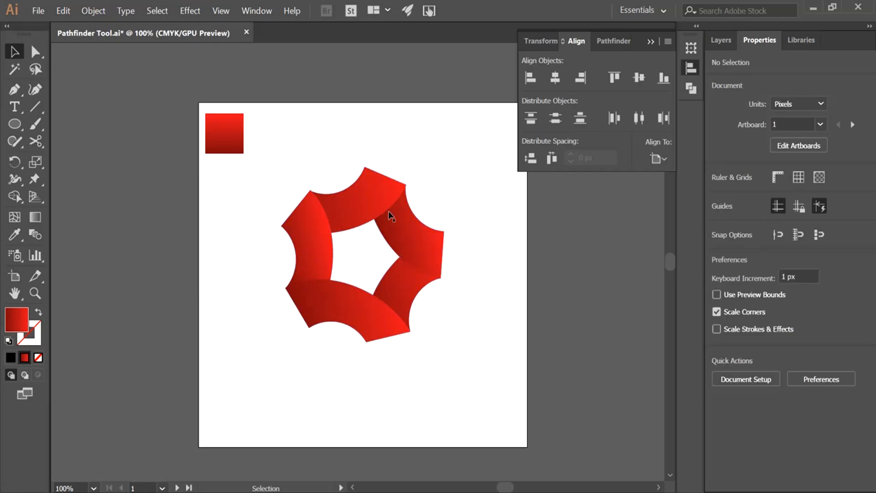